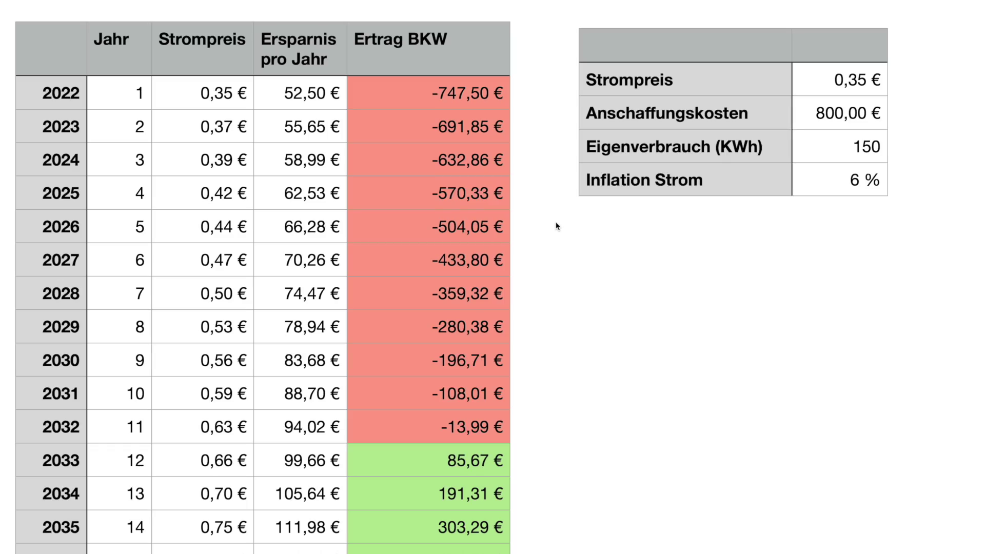
Set the Inflation Strom value in the parameter table to 4 %.
{"action": "left_click", "coordinate": [845, 182]}
{"action": "left_click", "coordinate": [859, 183]}
{"action": "left_click_drag", "start_coordinate": [860, 183], "coordinate": [852, 183]}
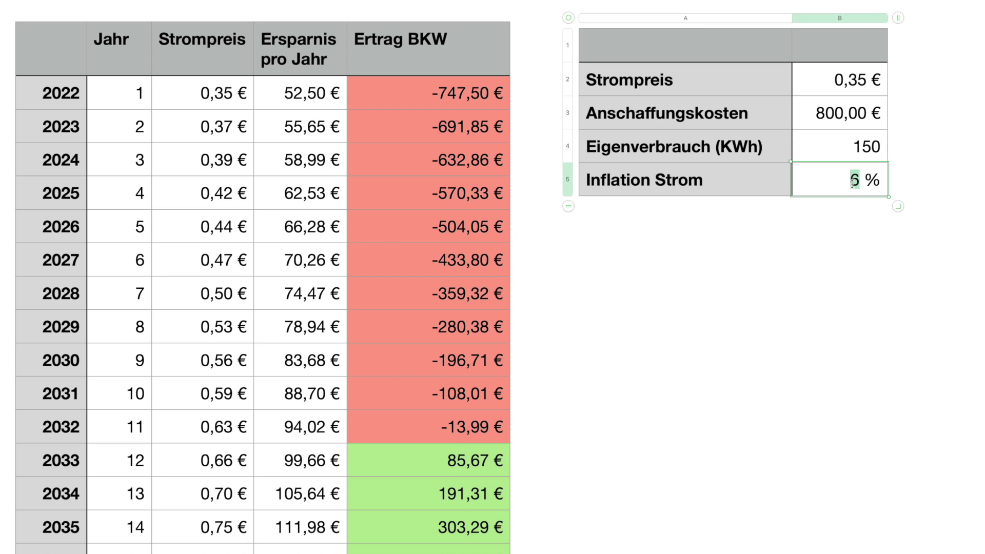
{"action": "type", "text": "4"}
{"action": "key", "text": "Return"}
{"action": "left_click", "coordinate": [776, 294]}
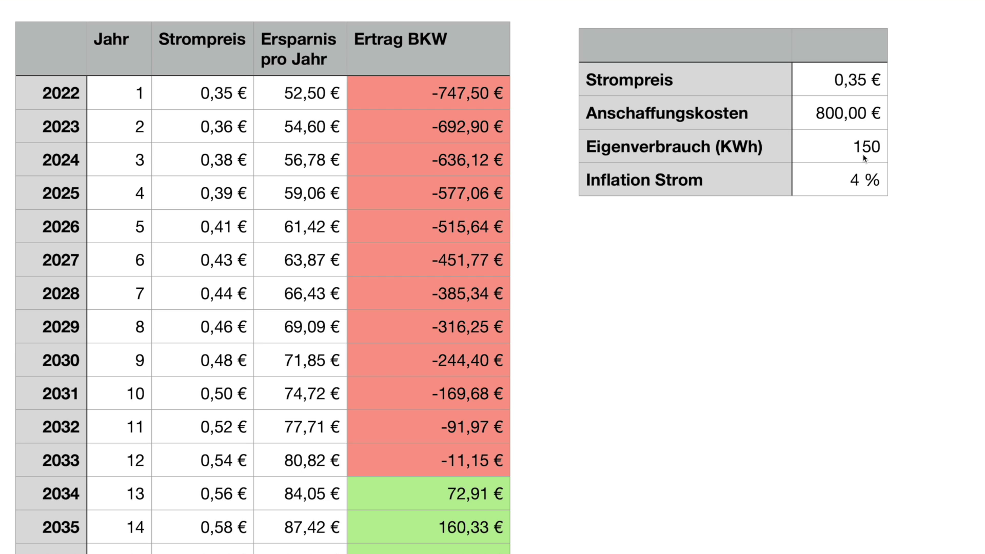
Lower the Inflation Strom parameter to 3 % to test its effect on the yearly yields.
{"action": "double_click", "coordinate": [851, 184]}
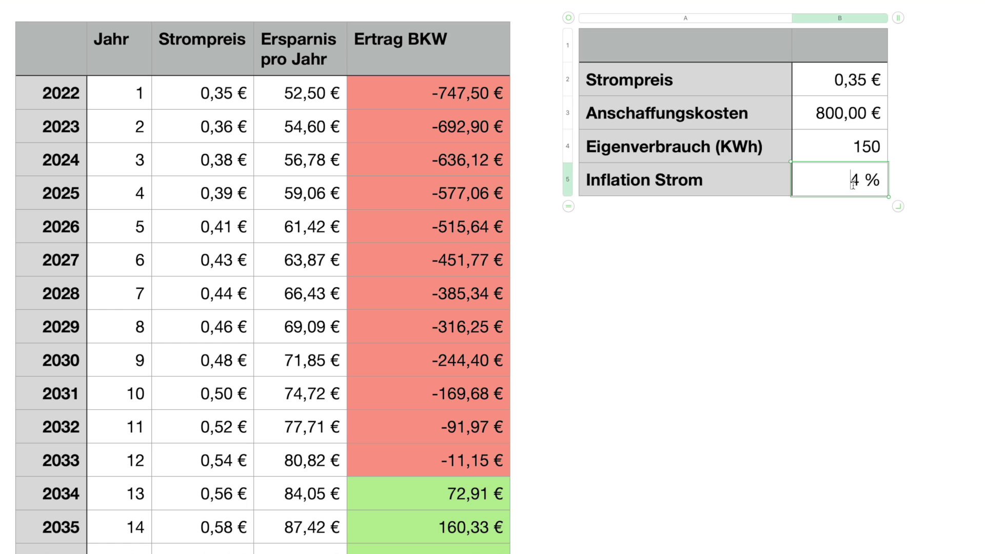
{"action": "key", "text": "Right"}
{"action": "key", "text": "BackSpace"}
{"action": "type", "text": "3"}
{"action": "key", "text": "Return"}
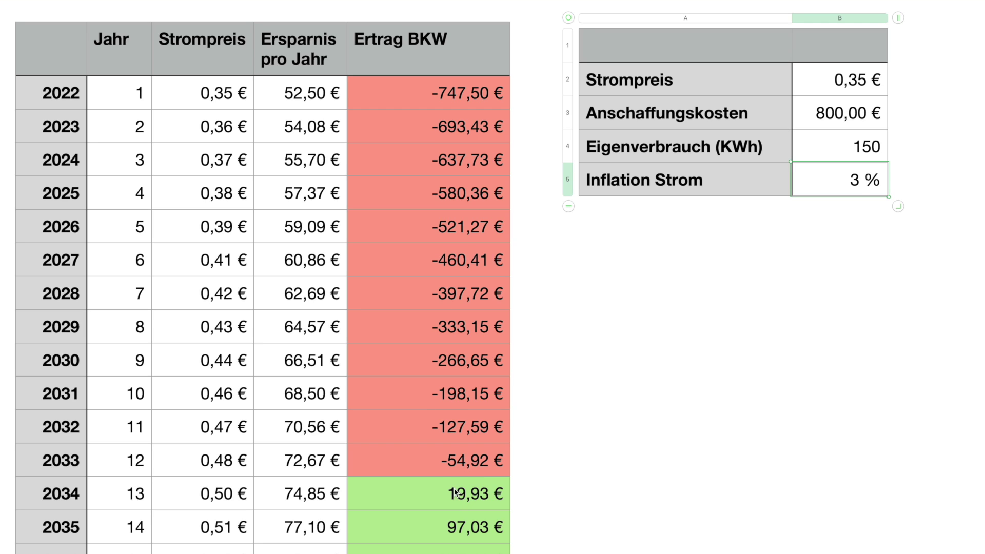
Return the Inflation Strom parameter to 4 %.
{"action": "double_click", "coordinate": [855, 180]}
{"action": "type", "text": "4"}
{"action": "key", "text": "Return"}
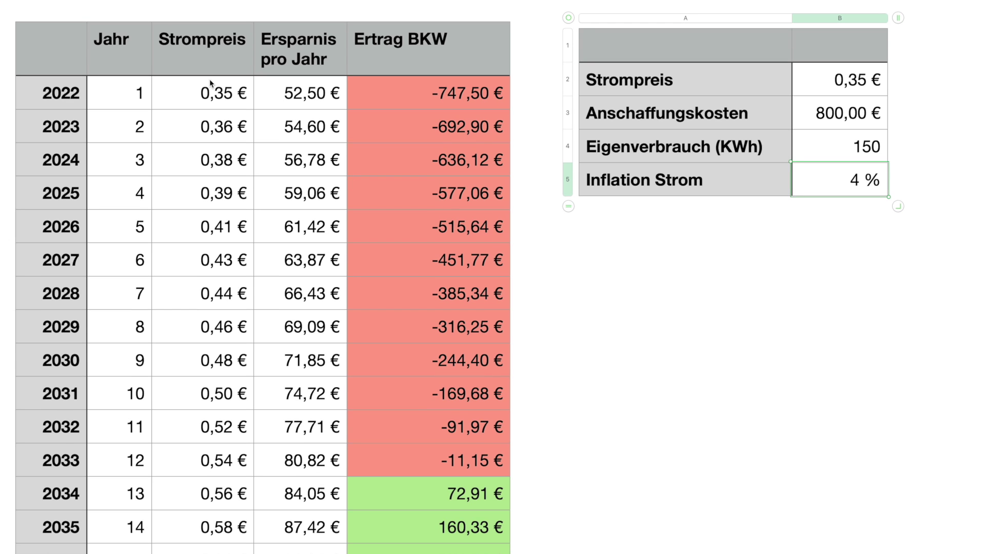
Examine the electricity prices and the Ertrag BKW column, checking the break-even year and the yield in 2041, year 20.
{"action": "scroll", "coordinate": [194, 384], "scroll_direction": "down", "scroll_amount": 5}
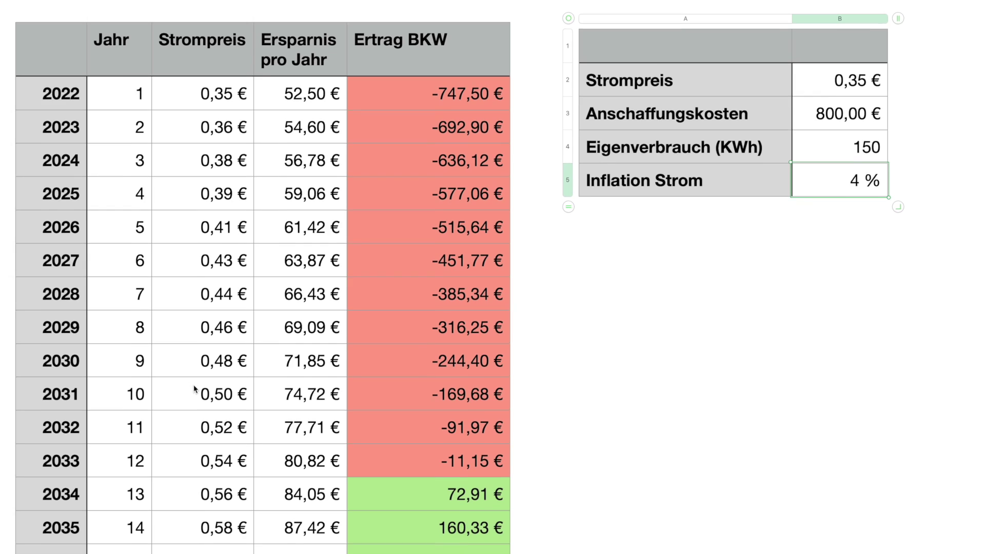
{"action": "scroll", "coordinate": [195, 384], "scroll_direction": "down", "scroll_amount": 15}
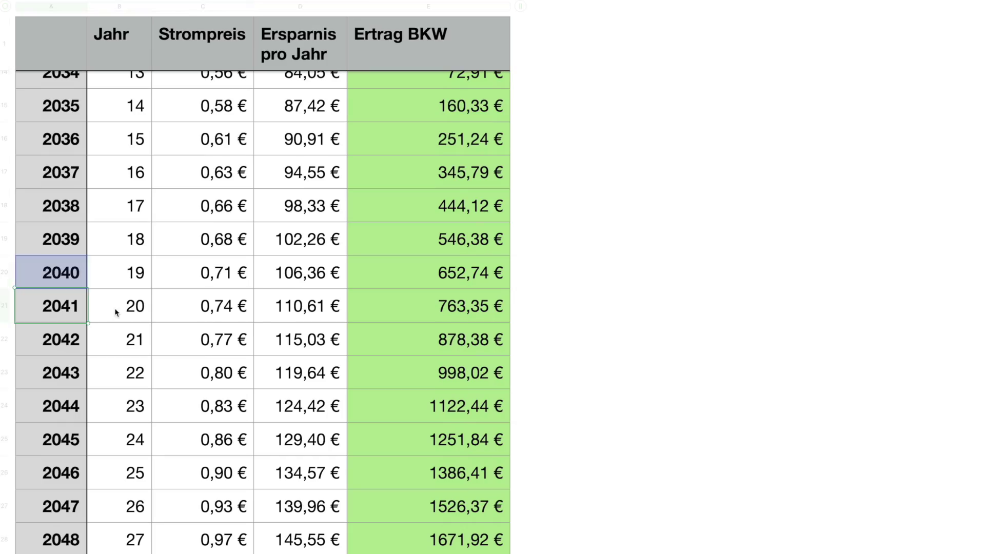
{"action": "left_click", "coordinate": [423, 311]}
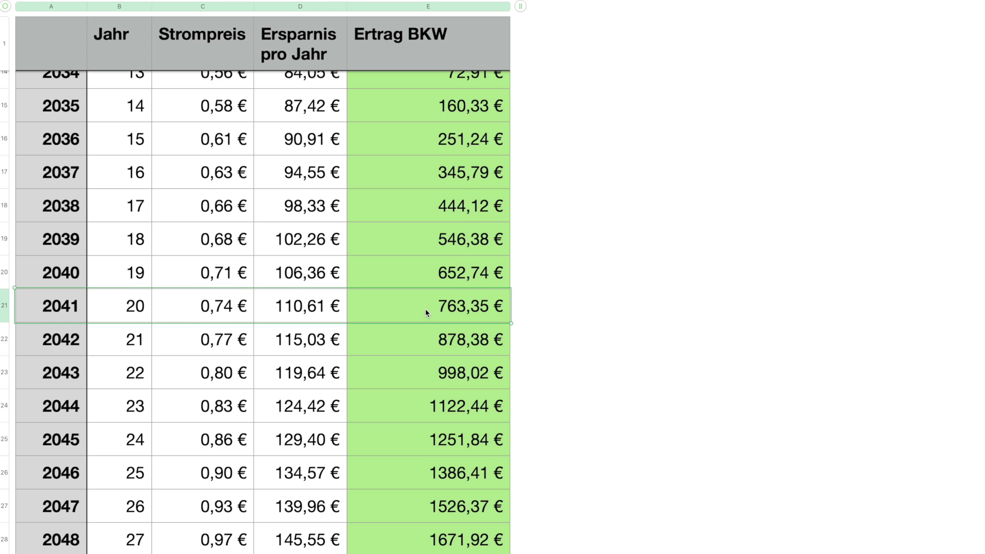
{"action": "scroll", "coordinate": [425, 310], "scroll_direction": "up", "scroll_amount": 1}
{"action": "scroll", "coordinate": [425, 308], "scroll_direction": "up", "scroll_amount": 10}
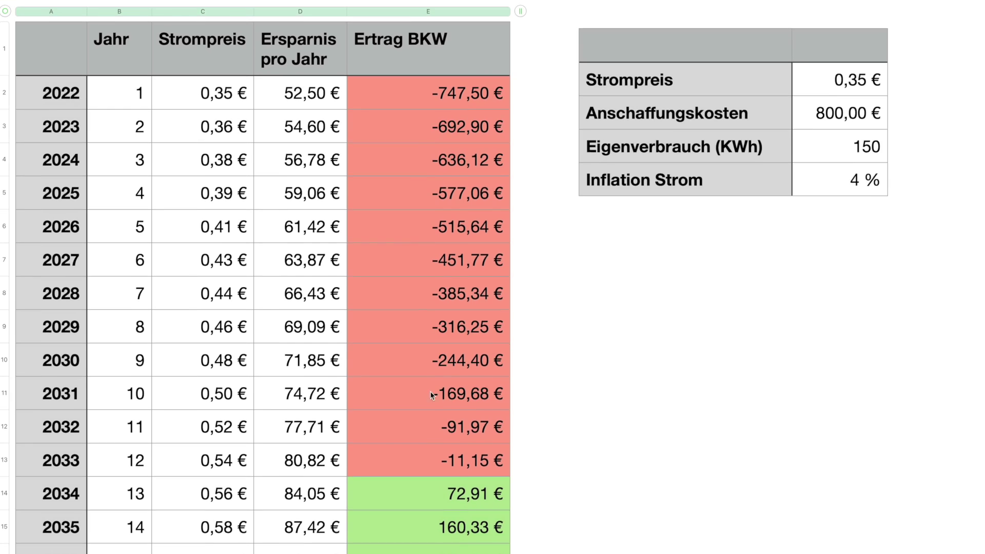
{"action": "scroll", "coordinate": [430, 391], "scroll_direction": "down", "scroll_amount": 10}
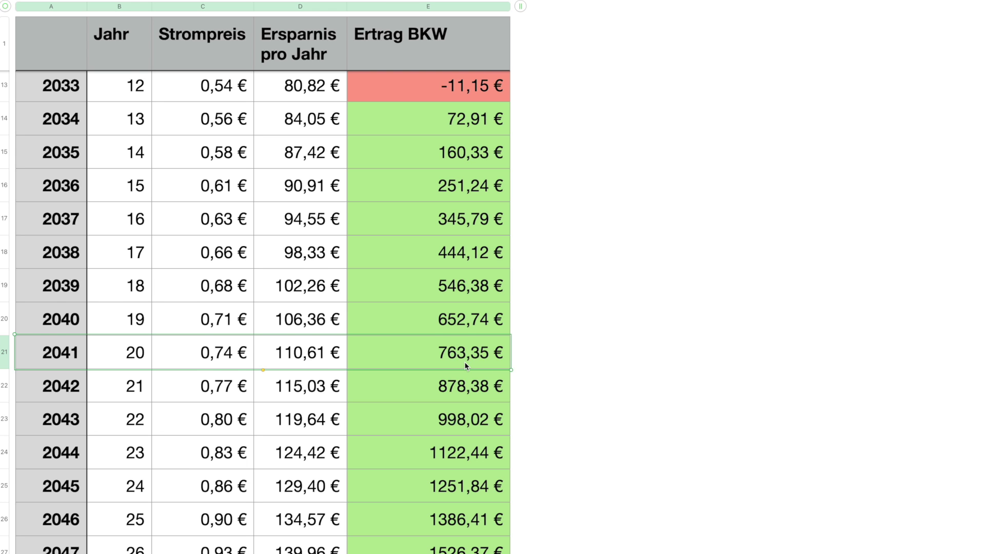
{"action": "scroll", "coordinate": [464, 362], "scroll_direction": "up", "scroll_amount": 10}
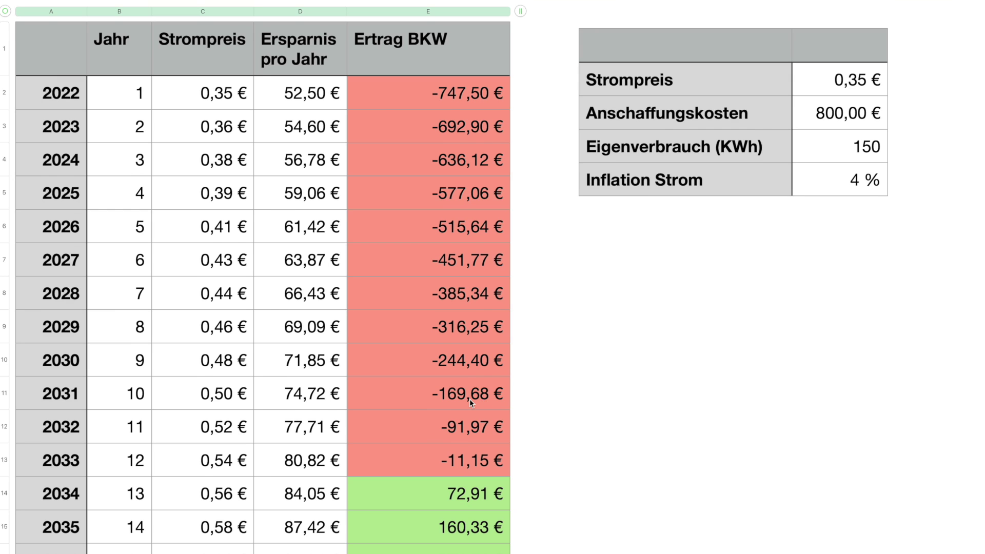
{"action": "scroll", "coordinate": [471, 402], "scroll_direction": "down", "scroll_amount": 10}
{"action": "scroll", "coordinate": [470, 399], "scroll_direction": "up", "scroll_amount": 1}
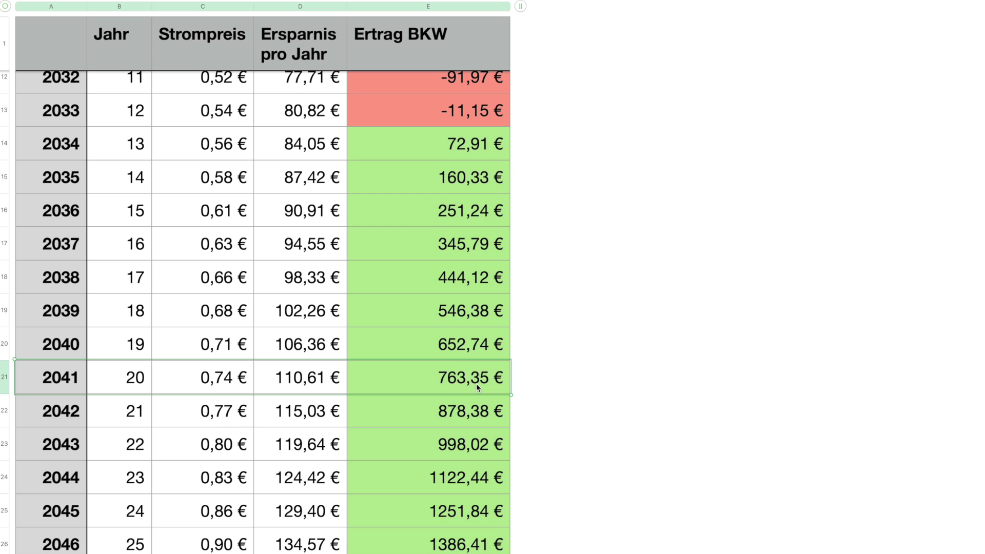
{"action": "left_click", "coordinate": [452, 212]}
{"action": "left_click", "coordinate": [440, 383]}
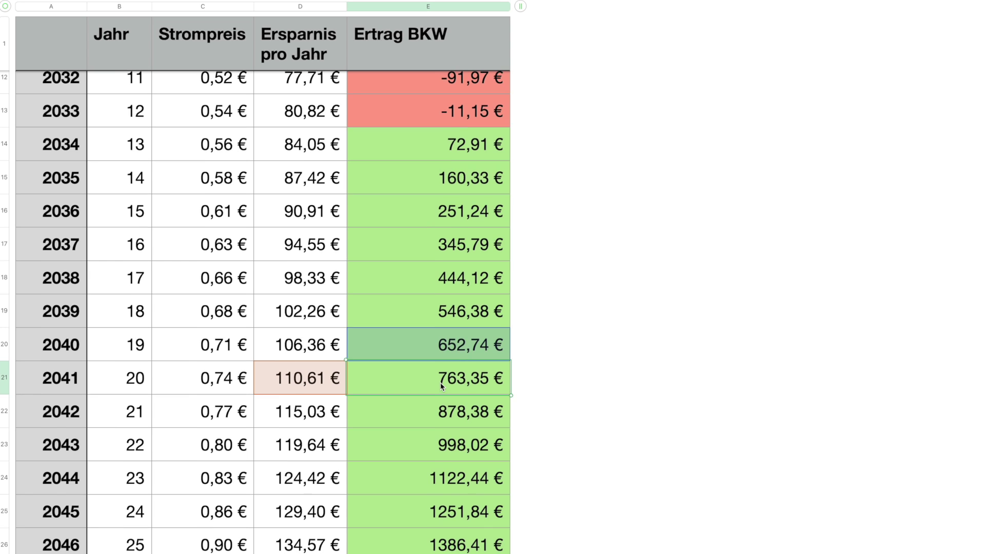
{"action": "scroll", "coordinate": [441, 382], "scroll_direction": "up", "scroll_amount": 10}
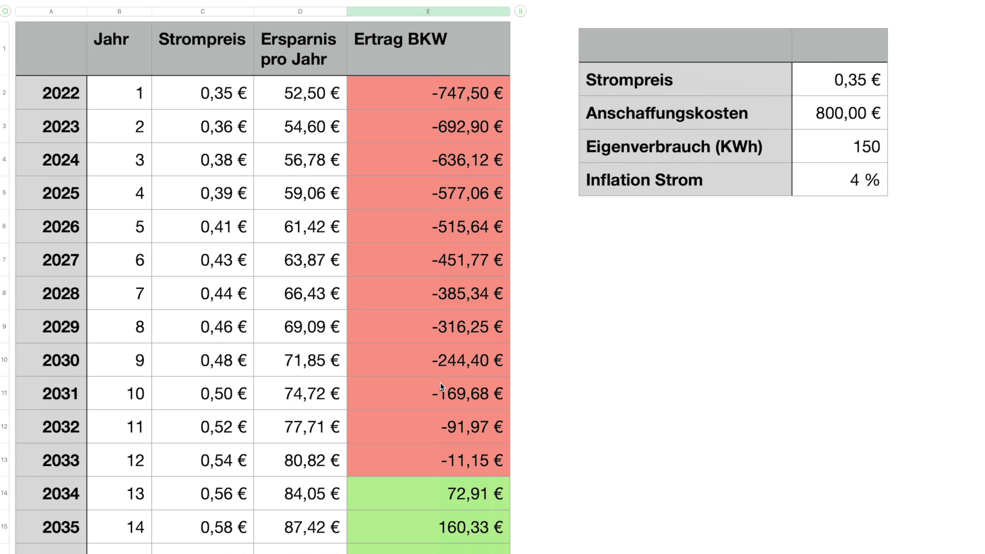
Set the Anschaffungskosten in the parameter table to 500 €.
{"action": "left_click", "coordinate": [421, 470]}
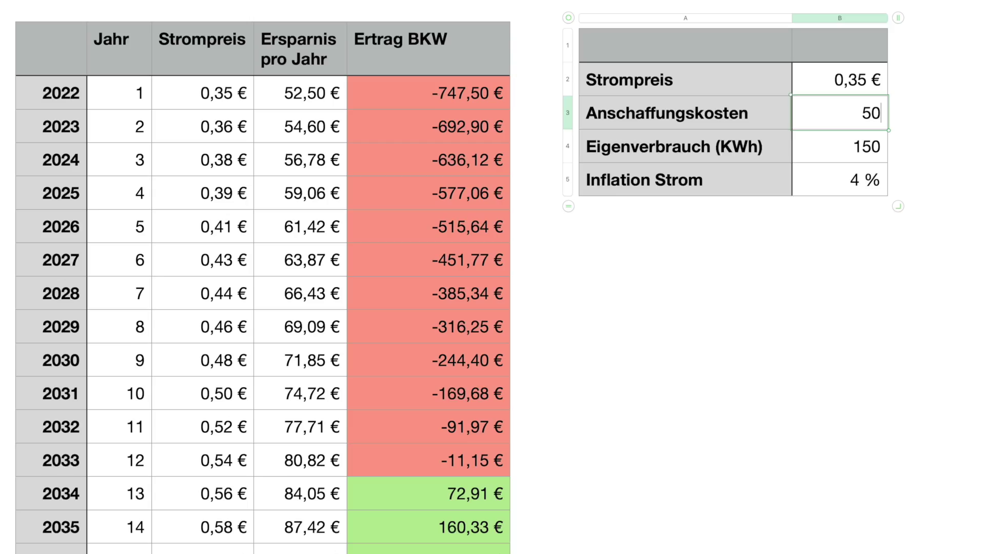
{"action": "type", "text": "00"}
{"action": "key", "text": "Return"}
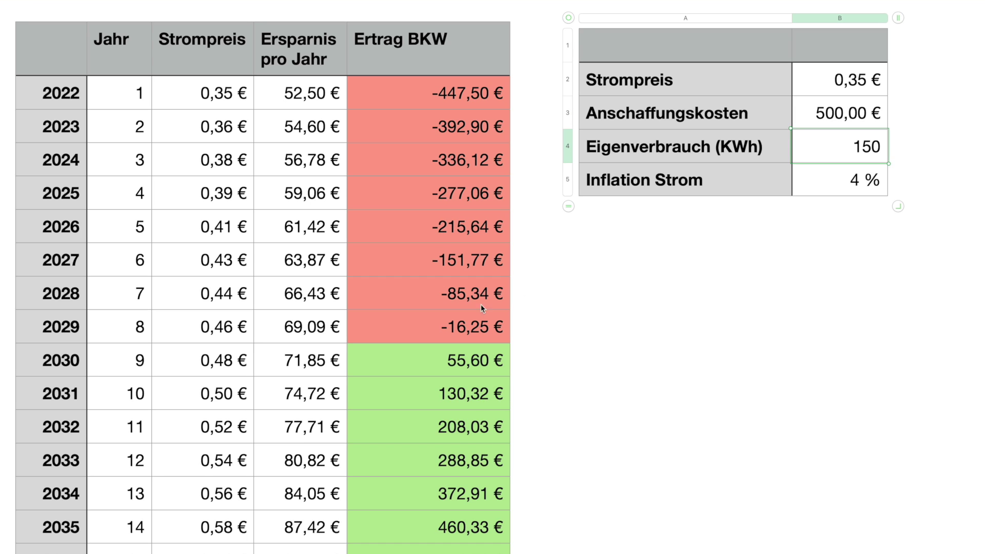
Check the break-even year around 2029 and the 2041 row for the scenario with 500 € Anschaffungskosten.
{"action": "left_click", "coordinate": [469, 336]}
{"action": "scroll", "coordinate": [470, 336], "scroll_direction": "down", "scroll_amount": 2}
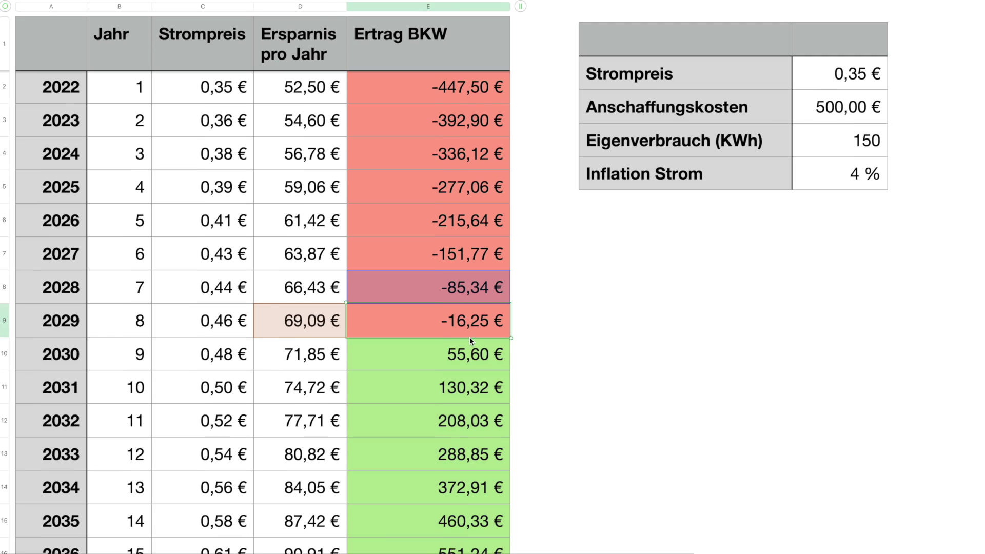
{"action": "scroll", "coordinate": [469, 336], "scroll_direction": "up", "scroll_amount": 2}
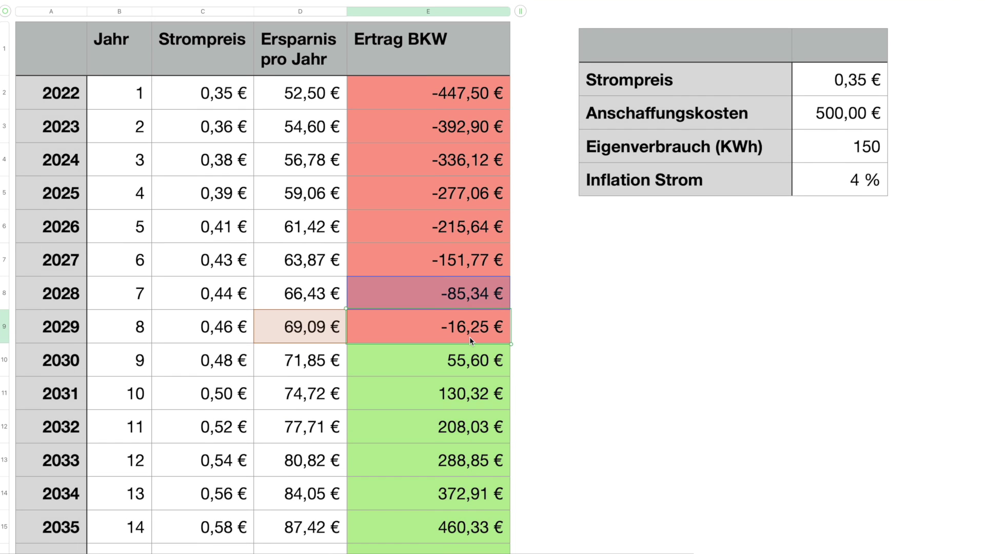
{"action": "scroll", "coordinate": [470, 338], "scroll_direction": "down", "scroll_amount": 5}
{"action": "scroll", "coordinate": [470, 340], "scroll_direction": "down", "scroll_amount": 4}
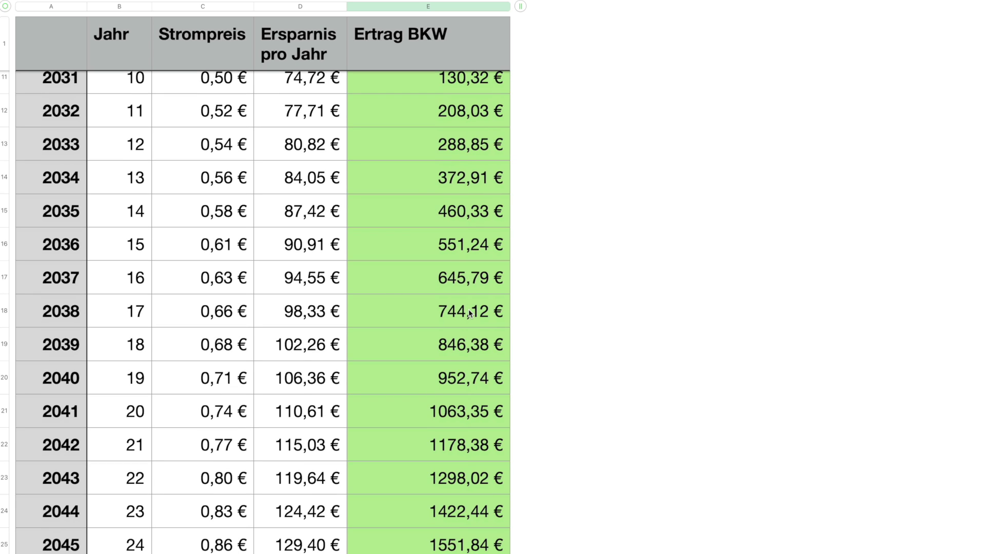
{"action": "left_click_drag", "start_coordinate": [135, 410], "coordinate": [409, 400]}
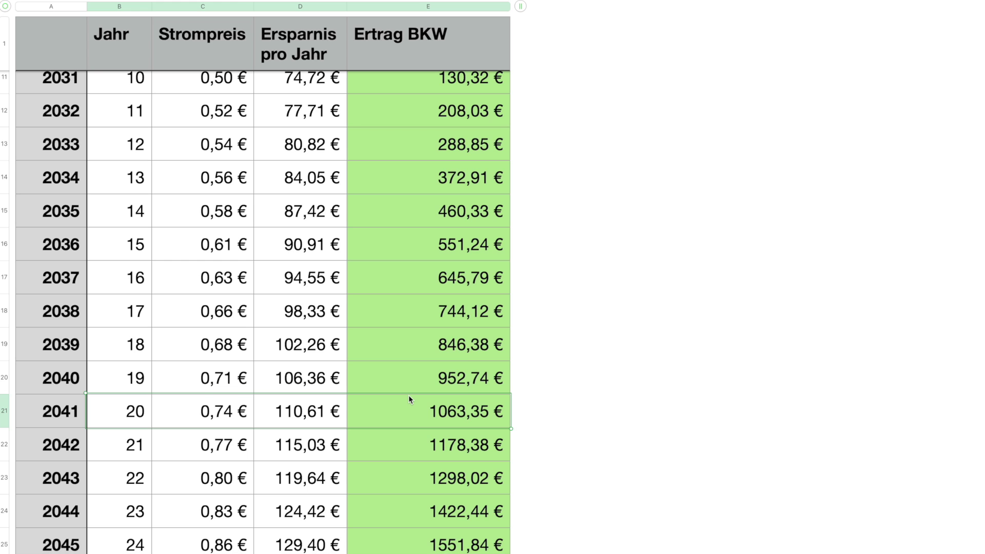
{"action": "scroll", "coordinate": [409, 395], "scroll_direction": "up", "scroll_amount": 10}
{"action": "scroll", "coordinate": [409, 395], "scroll_direction": "down", "scroll_amount": 1}
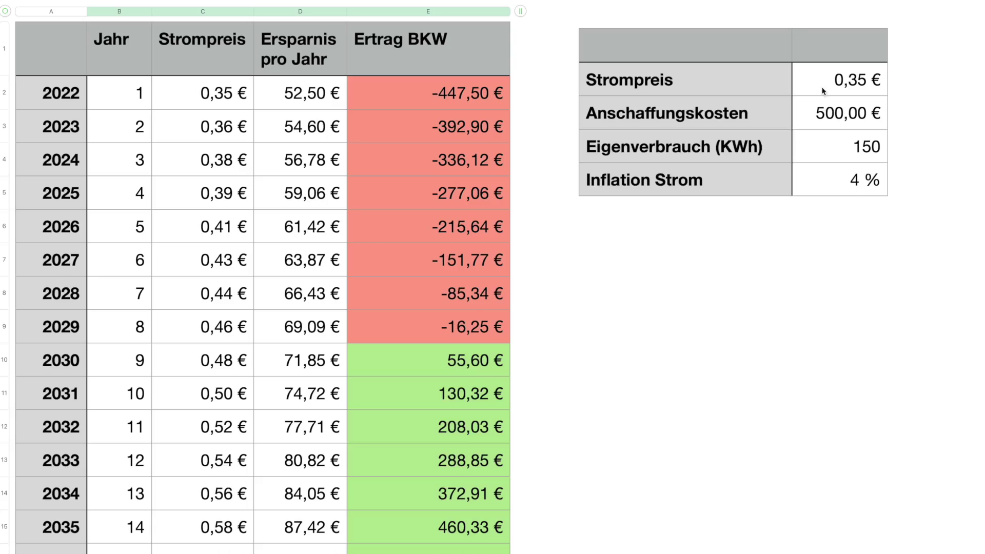
Set the Eigenverbrauch (KWh) in the parameter table to 70.
{"action": "double_click", "coordinate": [824, 115]}
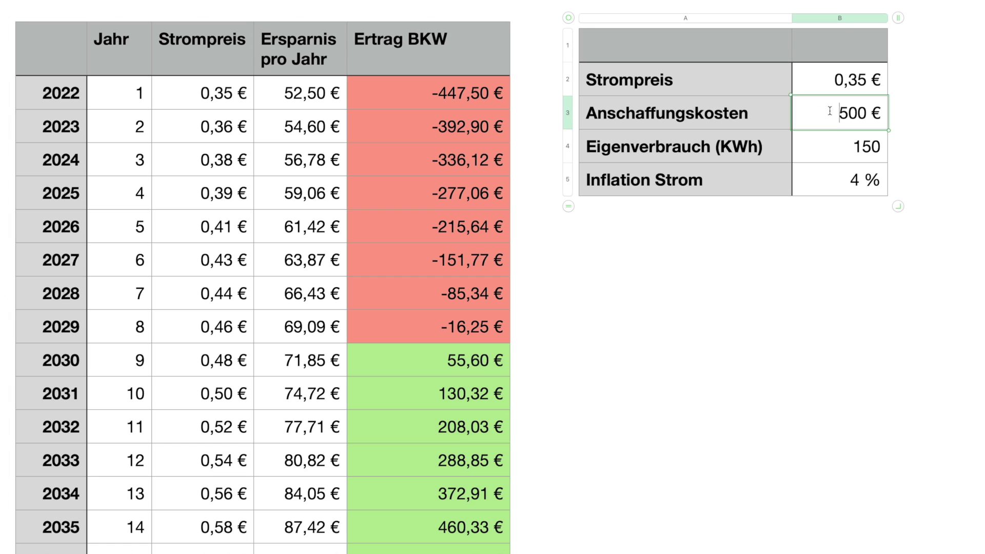
{"action": "left_click", "coordinate": [908, 119]}
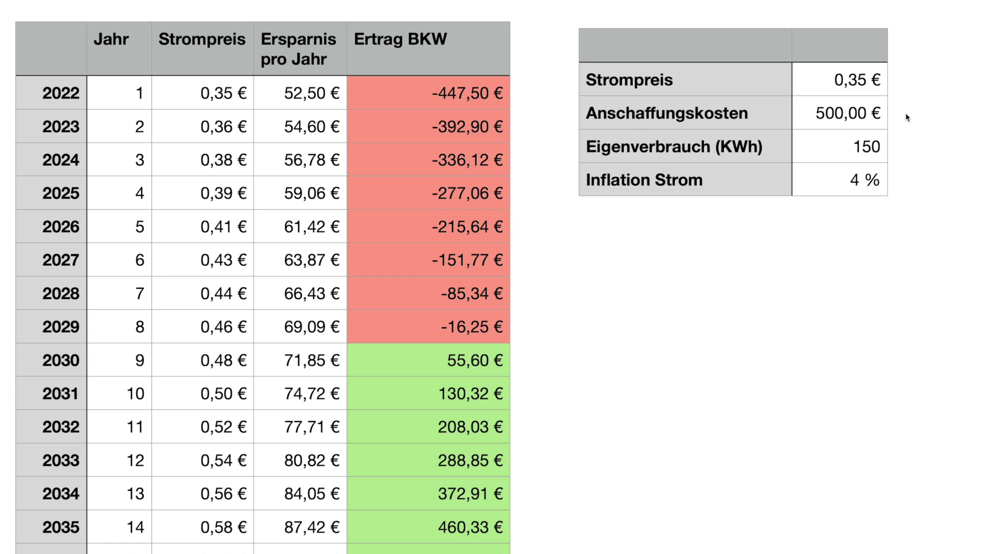
{"action": "left_click", "coordinate": [855, 118]}
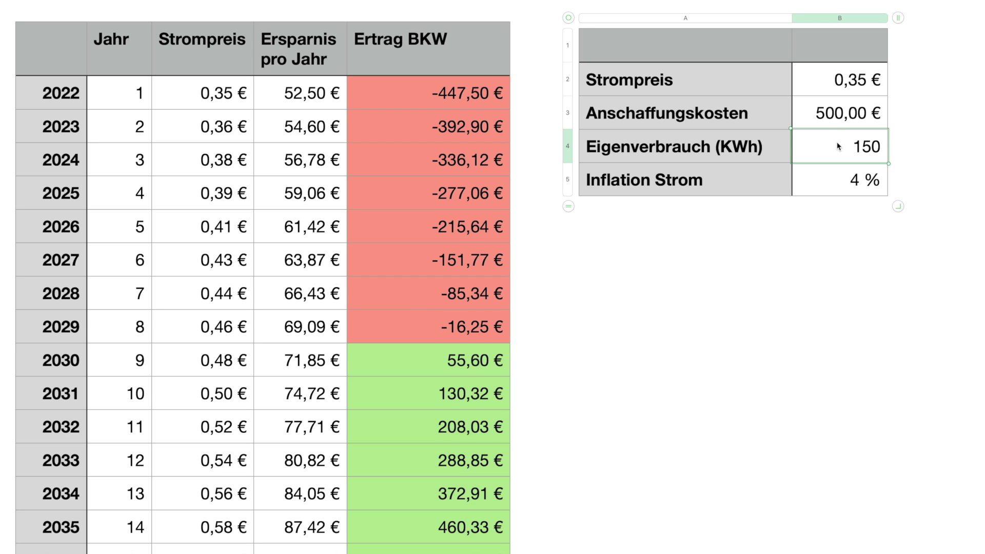
{"action": "key", "text": "super+z"}
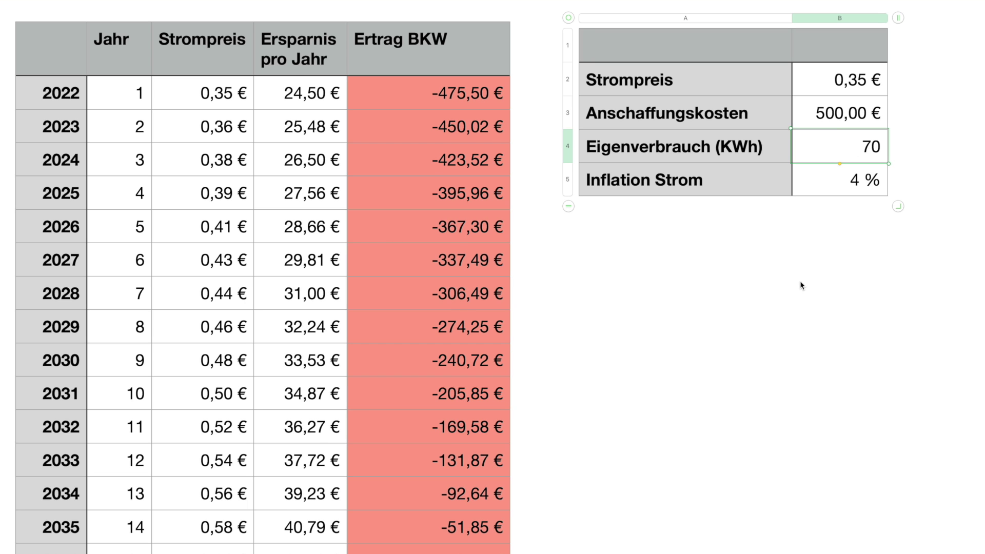
Examine the Ertrag BKW values from 2036 to 2041 for the break-even year and the 20-year yield with the reduced Eigenverbrauch.
{"action": "scroll", "coordinate": [461, 361], "scroll_direction": "down", "scroll_amount": 6}
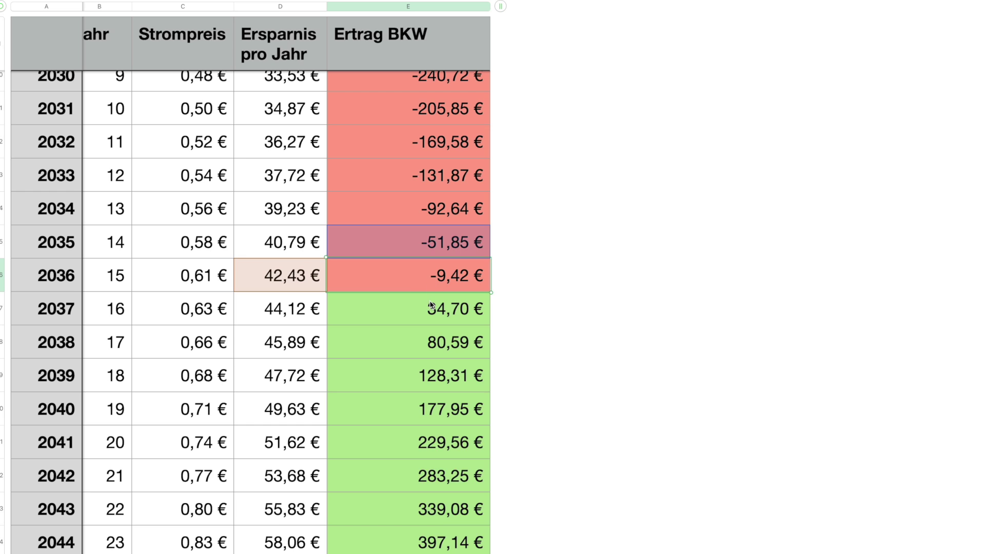
{"action": "scroll", "coordinate": [430, 282], "scroll_direction": "up", "scroll_amount": 6}
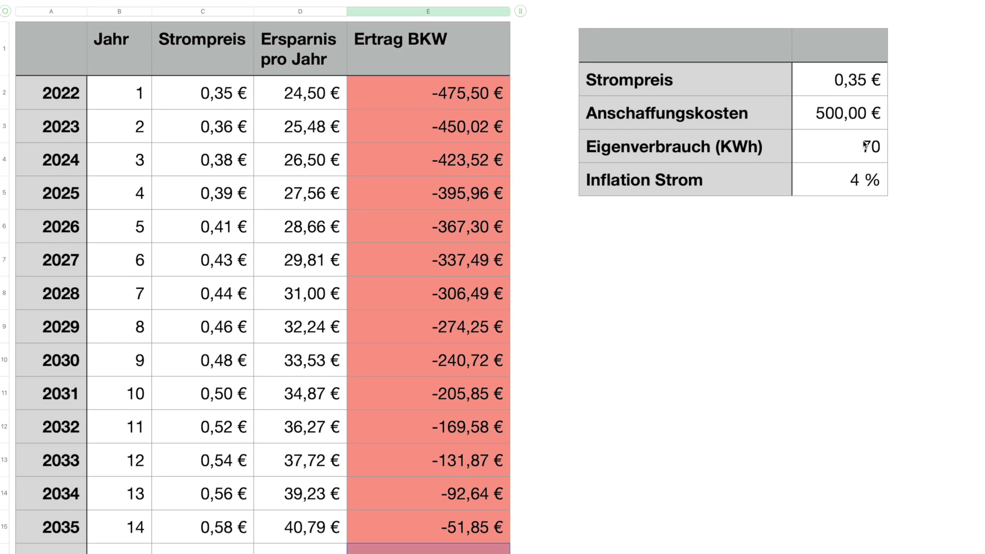
{"action": "scroll", "coordinate": [717, 336], "scroll_direction": "down", "scroll_amount": 4}
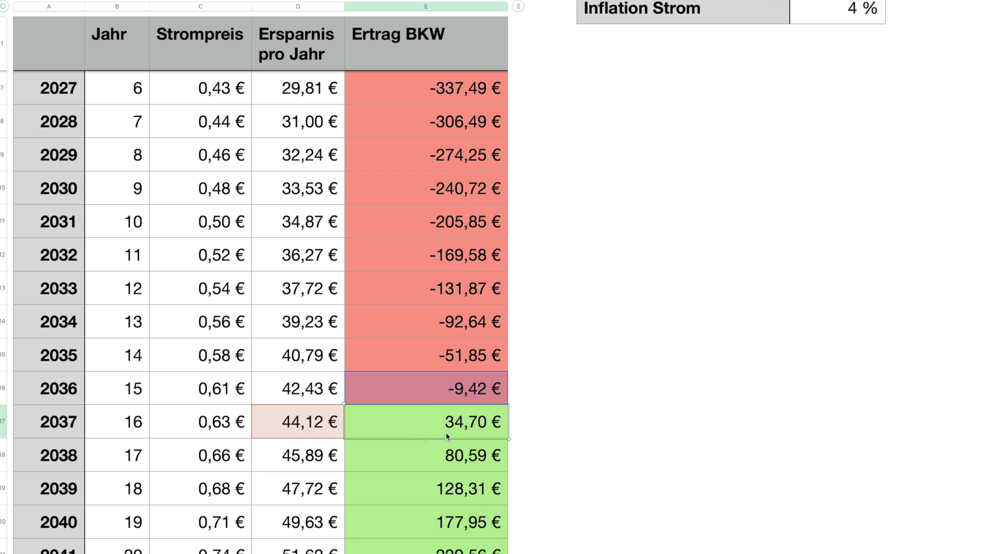
{"action": "scroll", "coordinate": [175, 432], "scroll_direction": "down", "scroll_amount": 1}
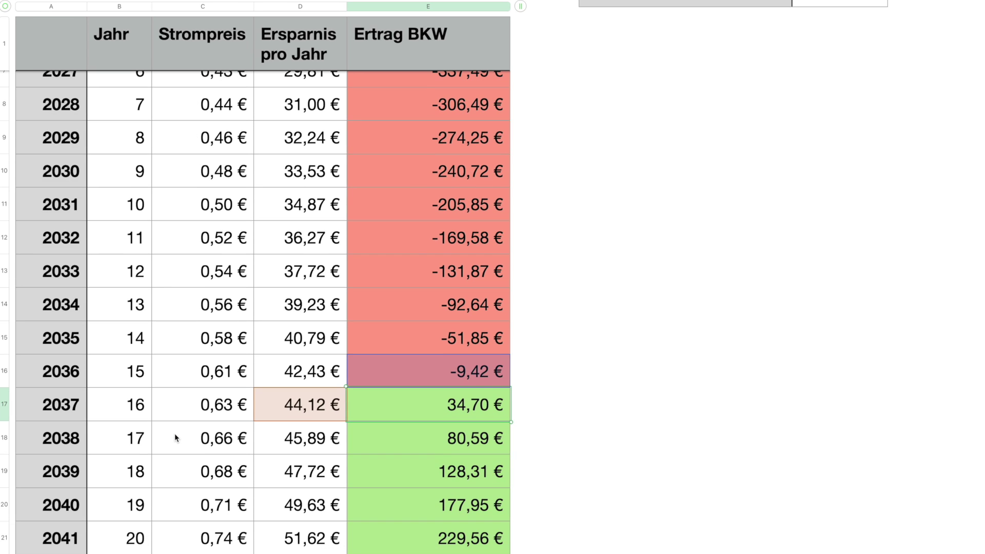
{"action": "left_click", "coordinate": [464, 444]}
{"action": "scroll", "coordinate": [463, 446], "scroll_direction": "down", "scroll_amount": 1}
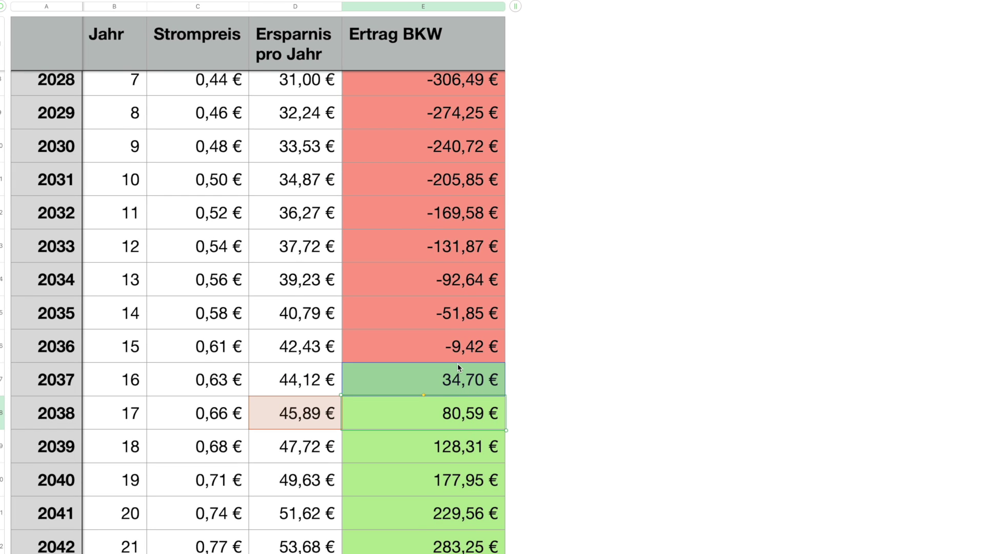
{"action": "left_click", "coordinate": [443, 518]}
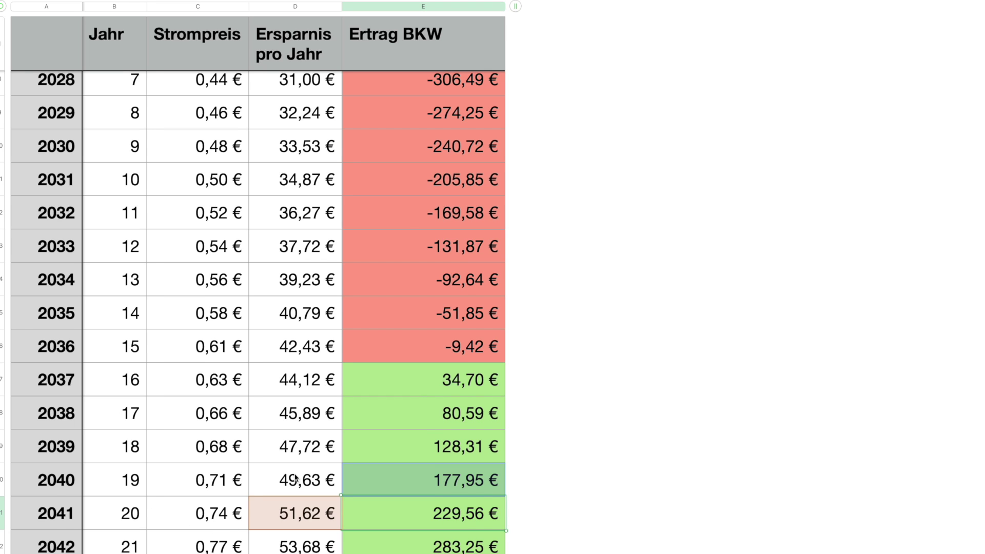
{"action": "scroll", "coordinate": [295, 478], "scroll_direction": "down", "scroll_amount": 1}
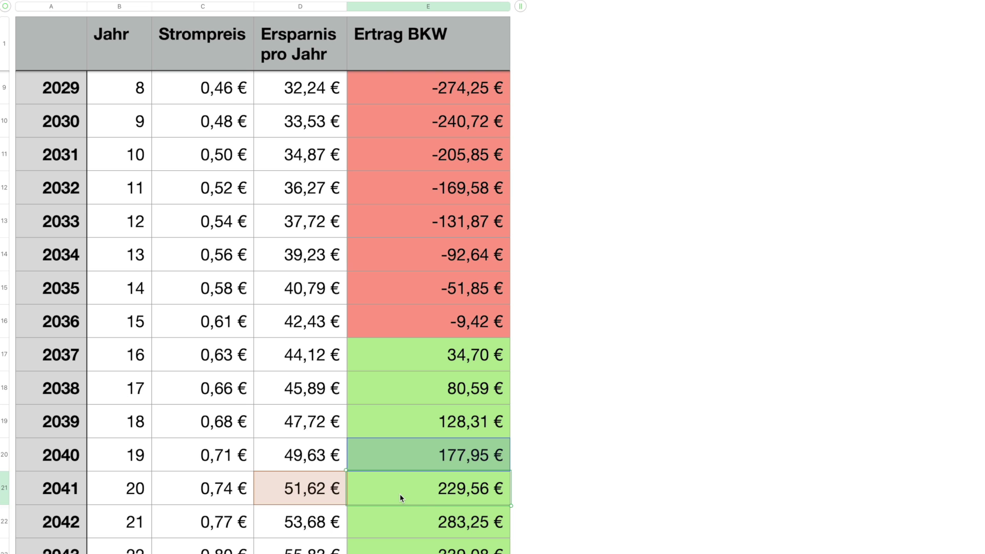
Set the Anschaffungskosten in the parameter table to 800 €.
{"action": "scroll", "coordinate": [426, 490], "scroll_direction": "up", "scroll_amount": 10}
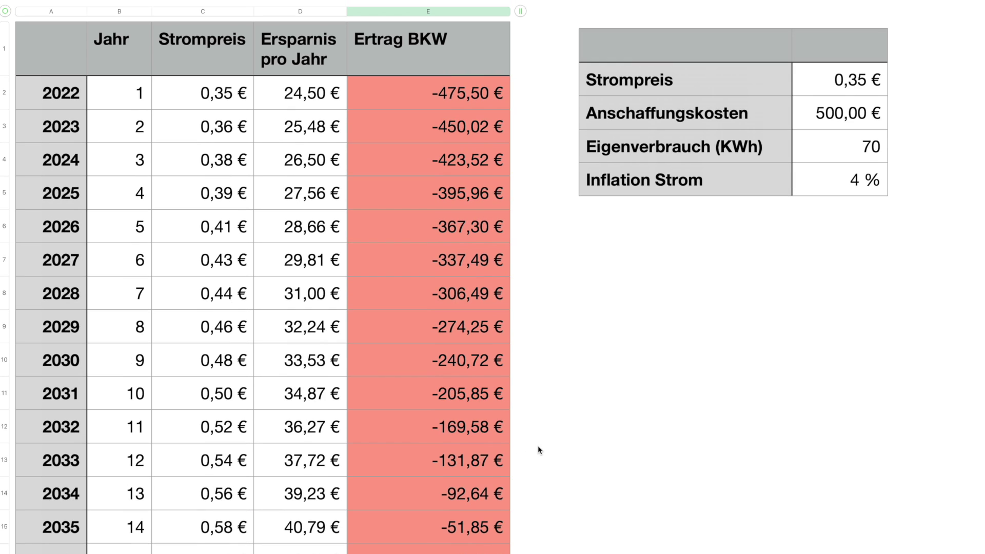
{"action": "left_click", "coordinate": [619, 433]}
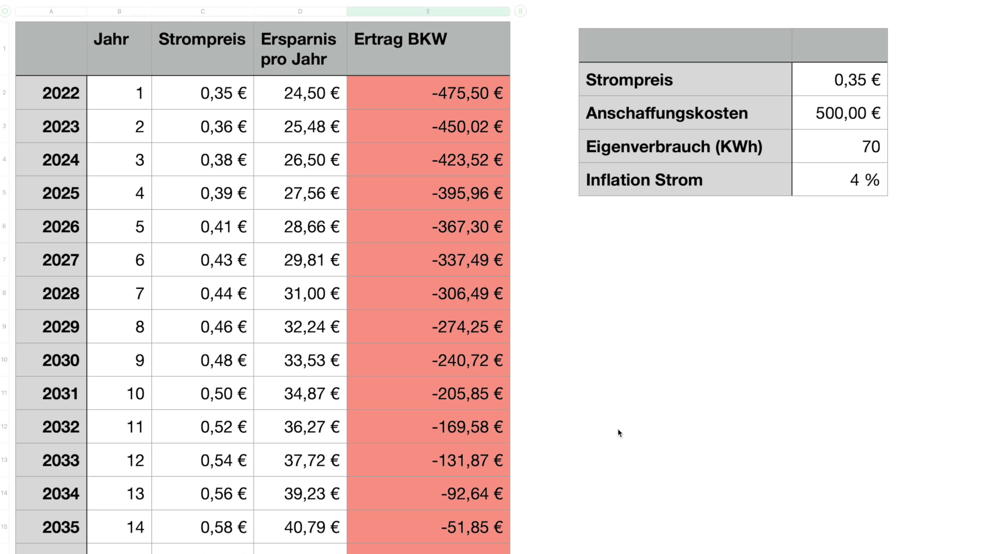
{"action": "left_click", "coordinate": [857, 155]}
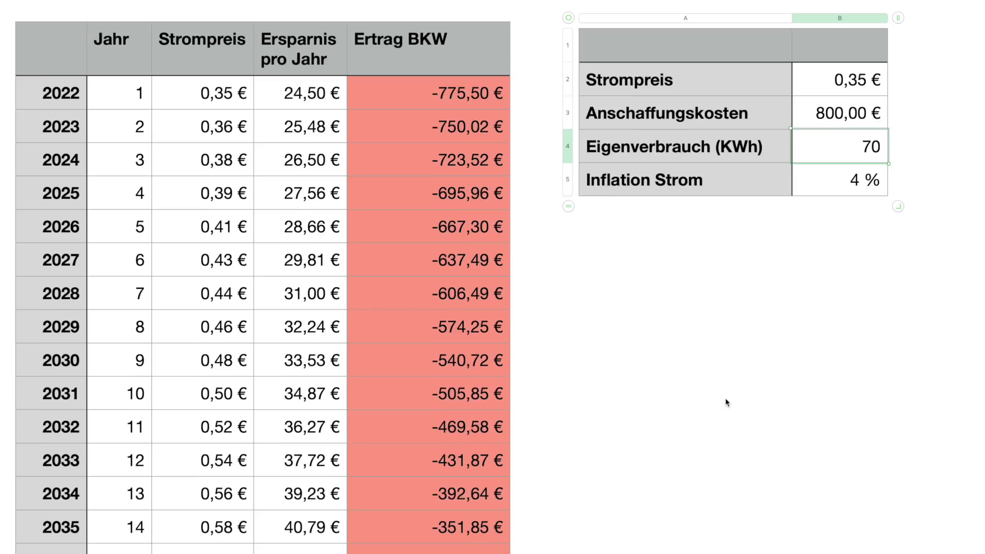
Check the Ertrag BKW around the 2042 row for the break-even year with 800 € Anschaffungskosten and 70 KWh Eigenverbrauch.
{"action": "scroll", "coordinate": [724, 398], "scroll_direction": "down", "scroll_amount": 10}
{"action": "left_click_drag", "start_coordinate": [172, 422], "coordinate": [415, 424]}
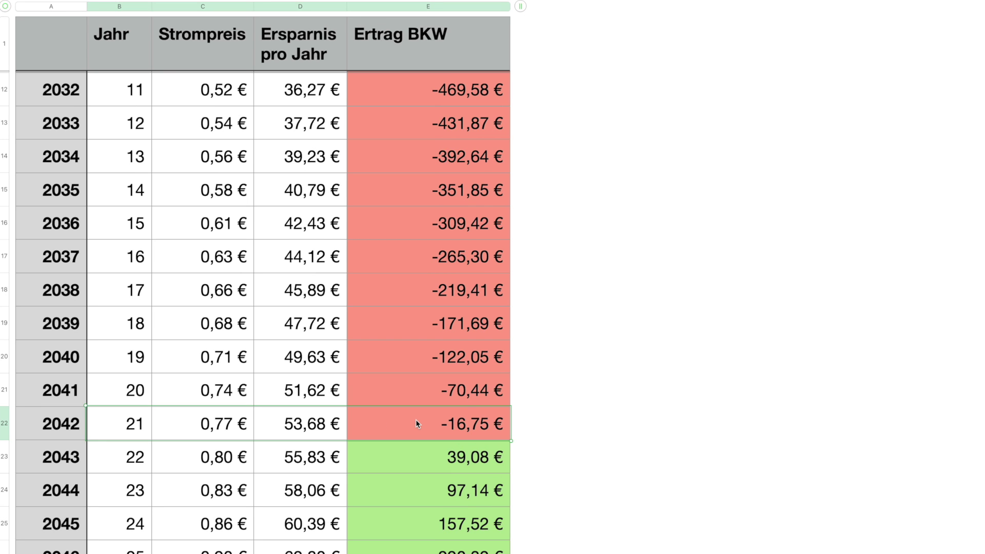
{"action": "scroll", "coordinate": [465, 398], "scroll_direction": "up", "scroll_amount": 10}
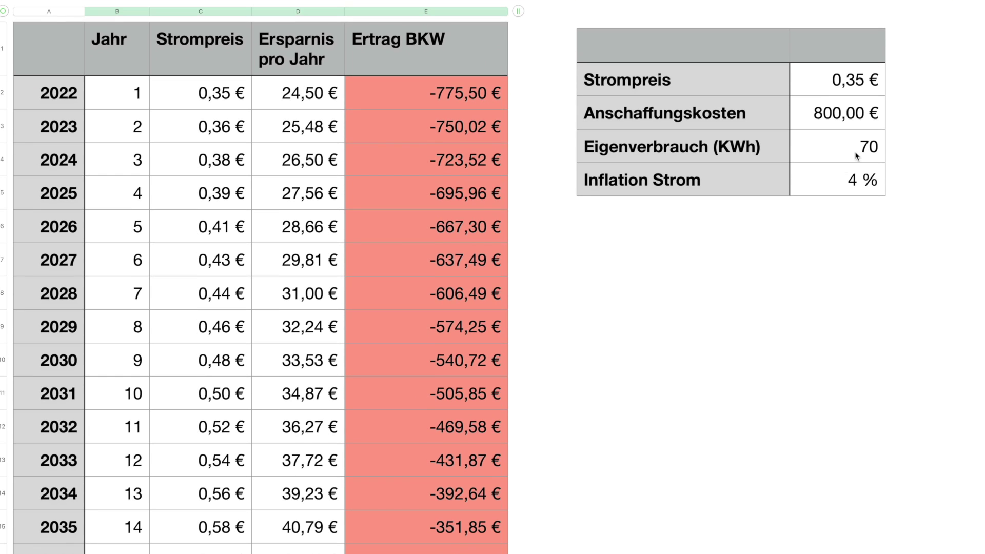
Set the Inflation Strom in the parameter table to 0 %.
{"action": "left_click", "coordinate": [856, 155]}
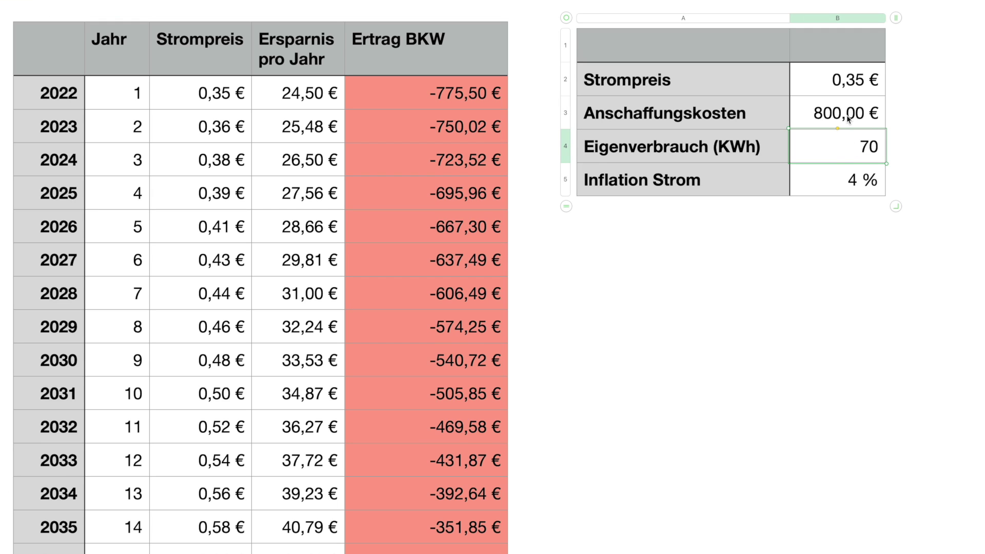
{"action": "left_click", "coordinate": [849, 182]}
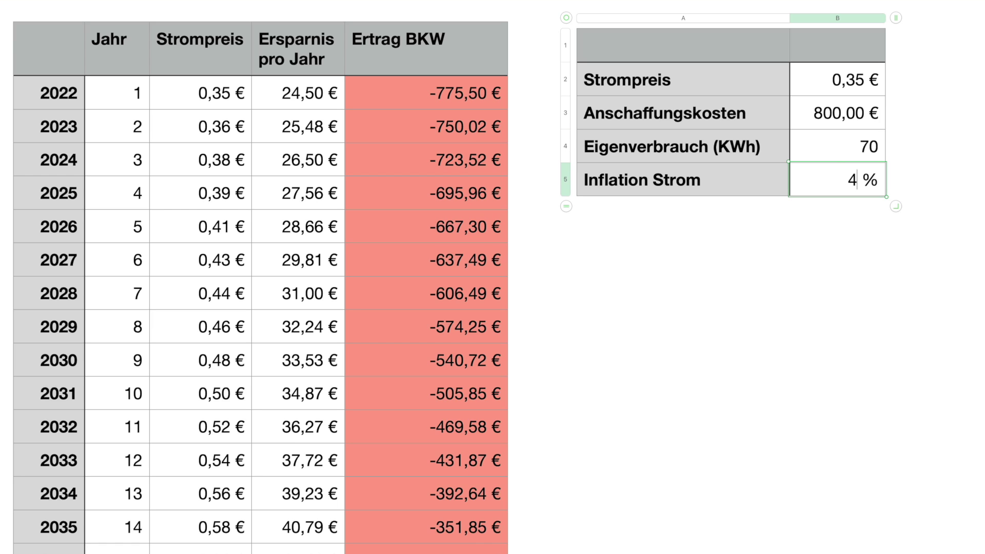
{"action": "type", "text": "0"}
{"action": "key", "text": "Return"}
Examine the Ertrag BKW values through 2051 for a break-even year without electricity inflation.
{"action": "scroll", "coordinate": [590, 447], "scroll_direction": "down", "scroll_amount": 10}
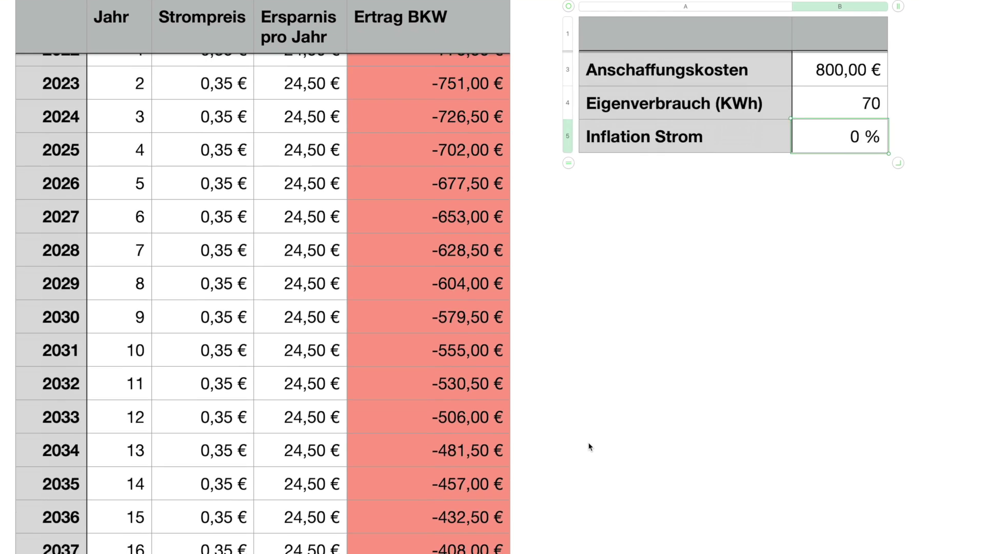
{"action": "scroll", "coordinate": [589, 446], "scroll_direction": "down", "scroll_amount": 5}
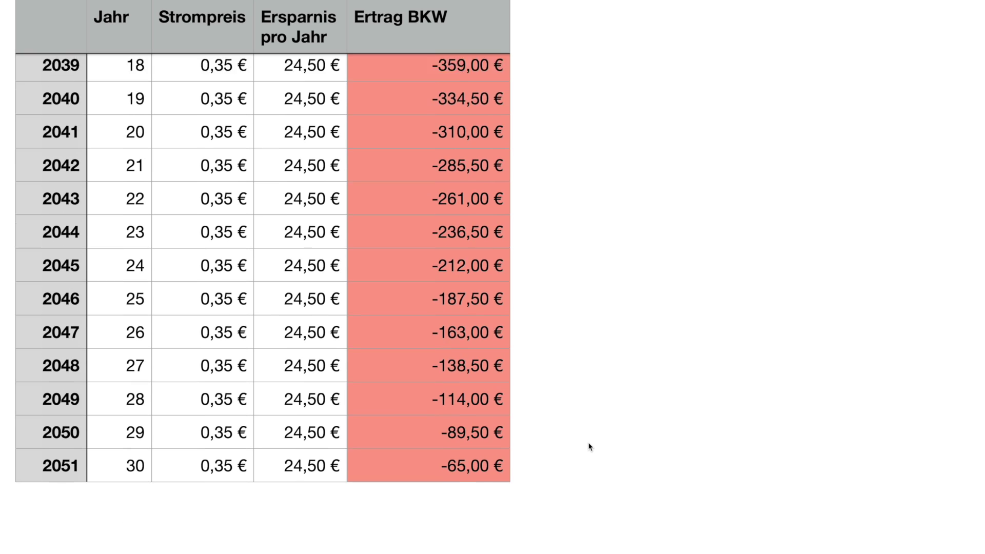
{"action": "scroll", "coordinate": [590, 447], "scroll_direction": "up", "scroll_amount": 15}
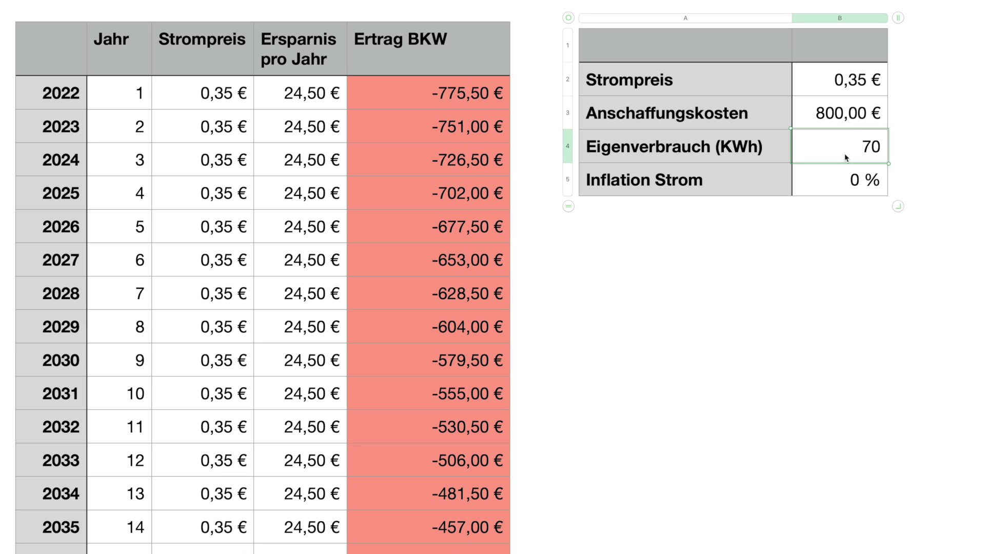
Set the Anschaffungskosten to 500 € and the Inflation Strom to 4 % in the parameter table.
{"action": "double_click", "coordinate": [840, 114]}
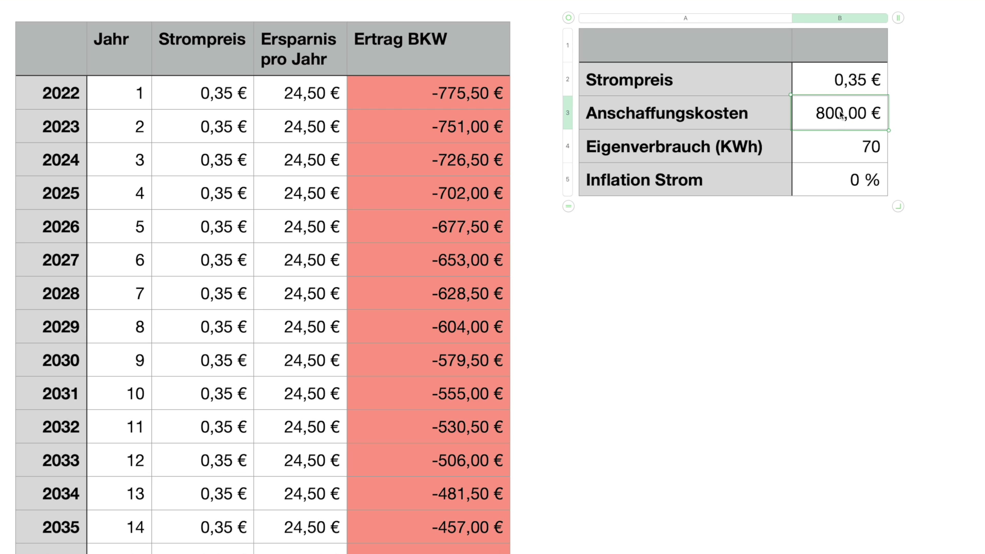
{"action": "key", "text": "Delete"}
{"action": "type", "text": "5"}
{"action": "key", "text": "Return"}
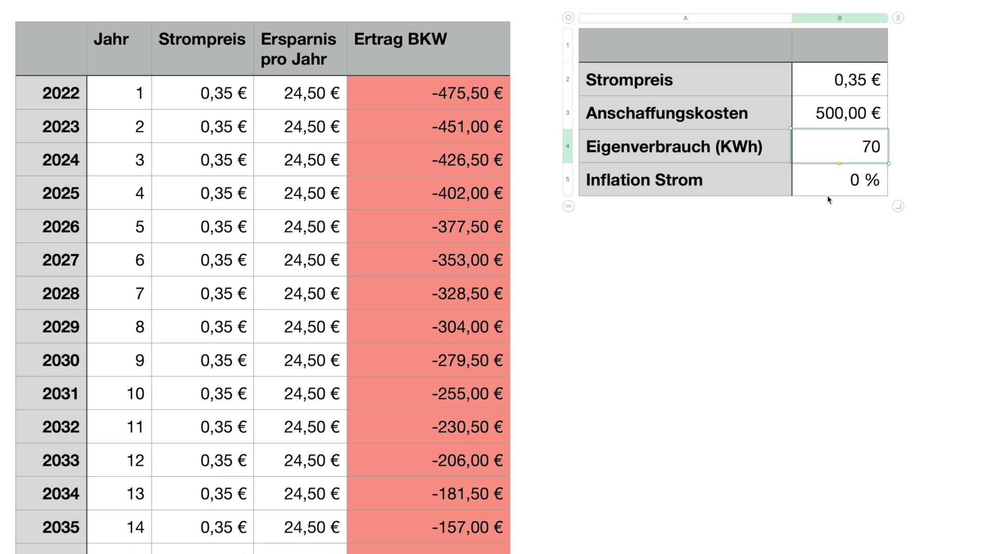
{"action": "double_click", "coordinate": [852, 177]}
{"action": "key", "text": "Delete"}
{"action": "type", "text": "4"}
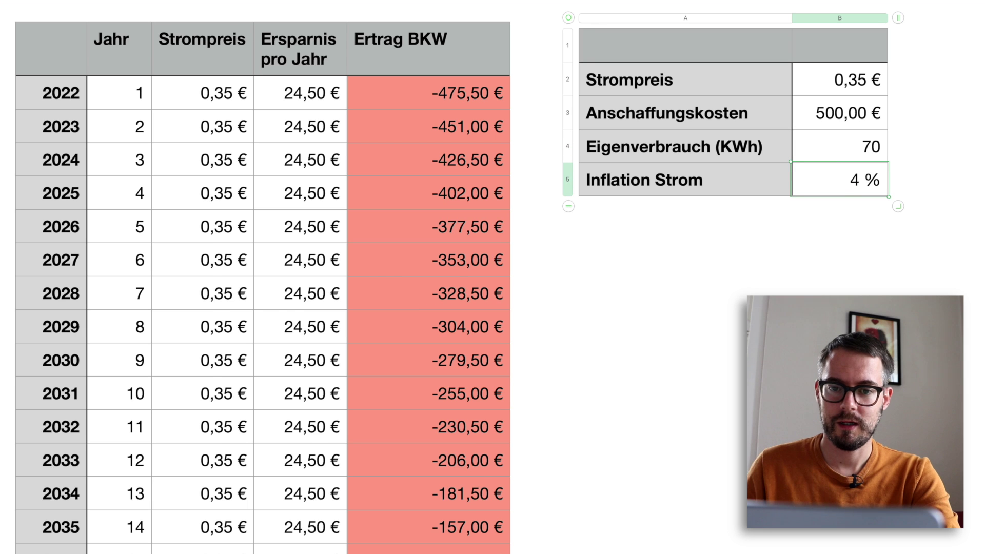
{"action": "key", "text": "Return"}
{"action": "left_click", "coordinate": [637, 446]}
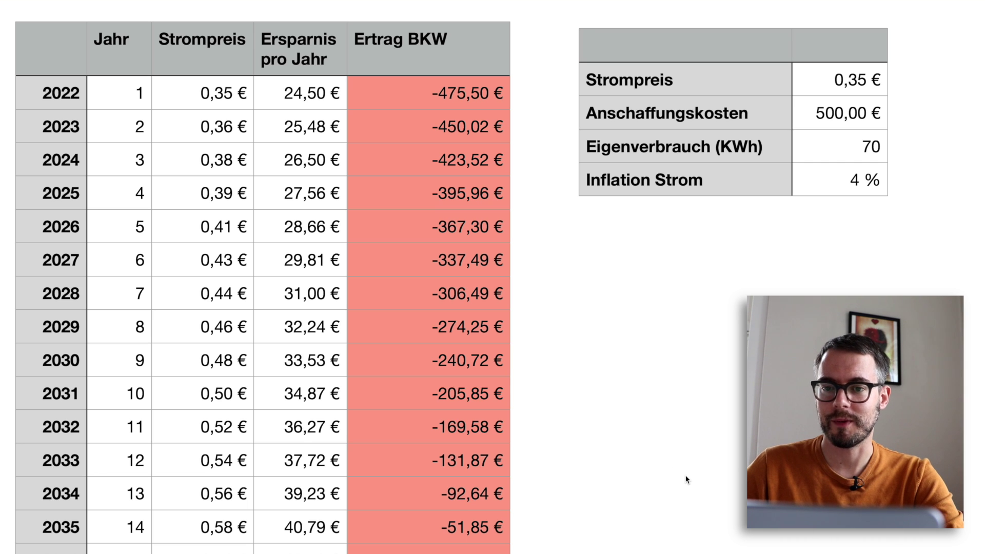
Examine the Ertrag BKW values through 2041 for the break-even year with 500 € Anschaffungskosten and 70 KWh Eigenverbrauch.
{"action": "scroll", "coordinate": [687, 479], "scroll_direction": "down", "scroll_amount": 2}
{"action": "scroll", "coordinate": [686, 479], "scroll_direction": "up", "scroll_amount": 2}
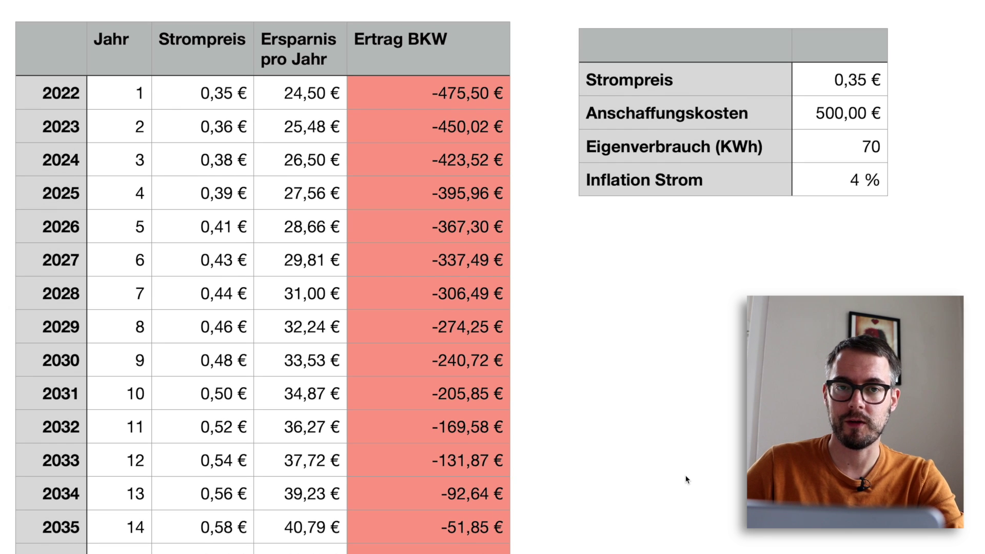
{"action": "scroll", "coordinate": [687, 479], "scroll_direction": "down", "scroll_amount": 8}
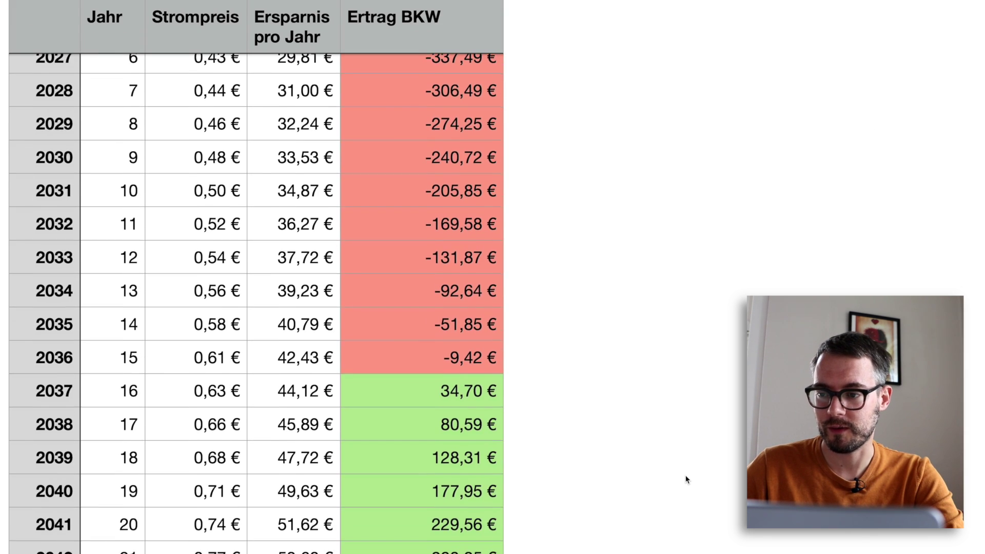
{"action": "scroll", "coordinate": [683, 505], "scroll_direction": "up", "scroll_amount": 4}
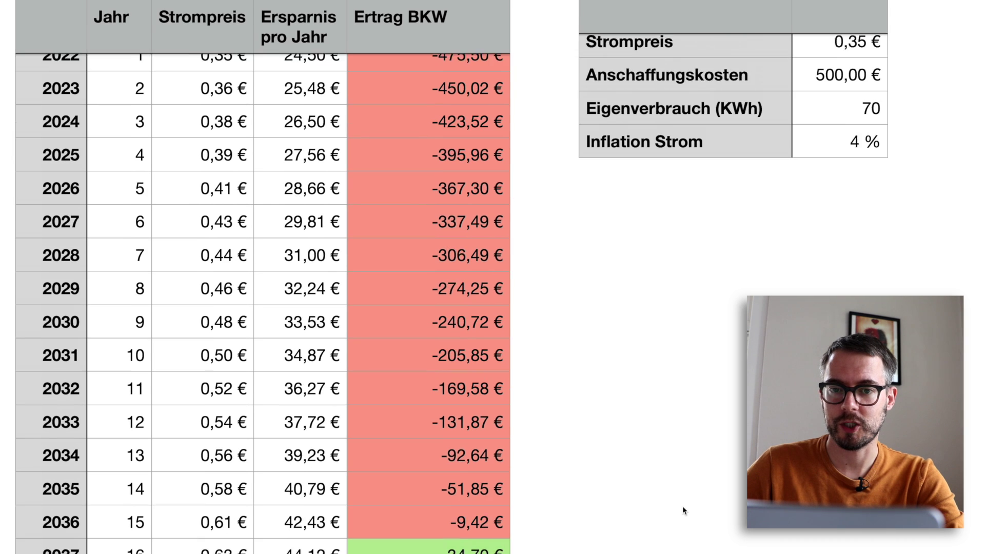
{"action": "scroll", "coordinate": [683, 505], "scroll_direction": "up", "scroll_amount": 4}
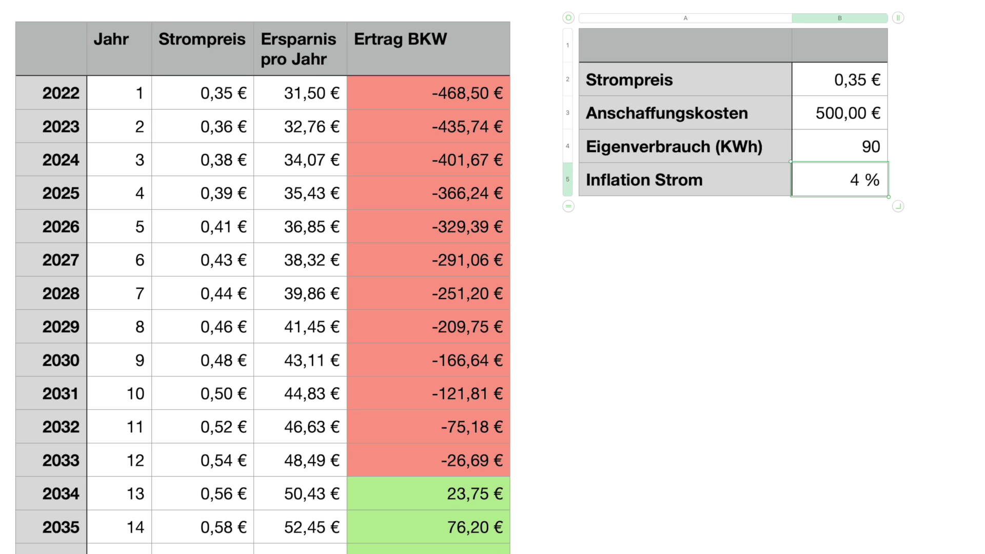
Set the Eigenverbrauch (KWh) in the parameter table to 100.
{"action": "scroll", "coordinate": [826, 376], "scroll_direction": "down", "scroll_amount": 1}
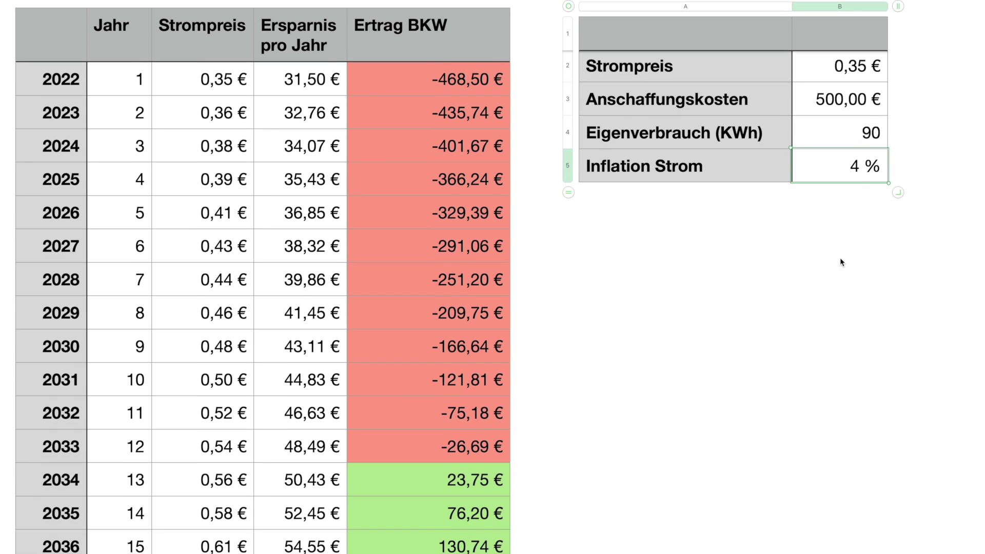
{"action": "left_click", "coordinate": [861, 135]}
{"action": "double_click", "coordinate": [872, 132]}
{"action": "type", "text": "100"}
{"action": "key", "text": "Return"}
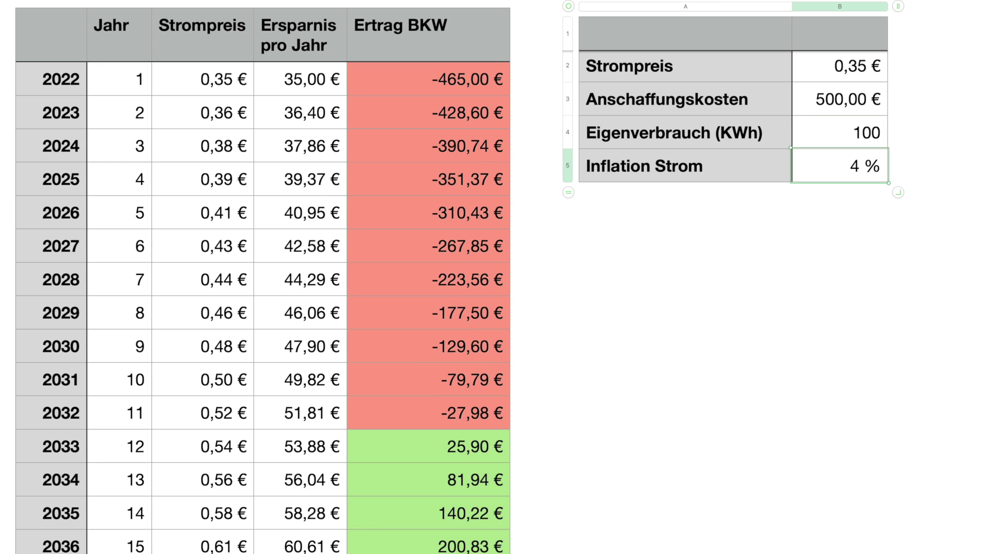
Raise the Eigenverbrauch (KWh) in the parameter table to 110.
{"action": "left_click", "coordinate": [855, 132]}
{"action": "double_click", "coordinate": [856, 132]}
{"action": "type", "text": "120"}
{"action": "key", "text": "Return"}
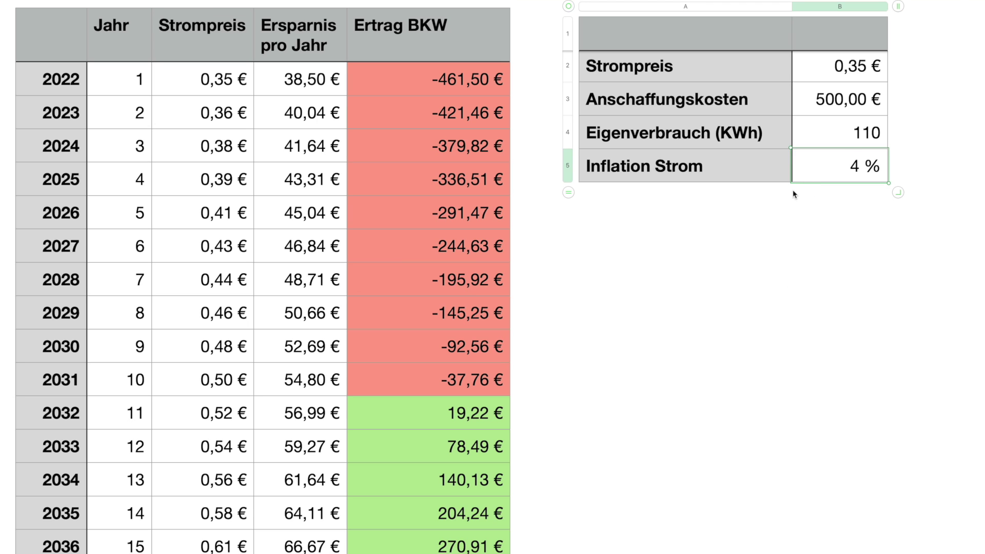
Raise the Eigenverbrauch (KWh) in the parameter table to 120.
{"action": "left_click", "coordinate": [860, 133]}
{"action": "double_click", "coordinate": [860, 133]}
{"action": "type", "text": "120"}
{"action": "key", "text": "Return"}
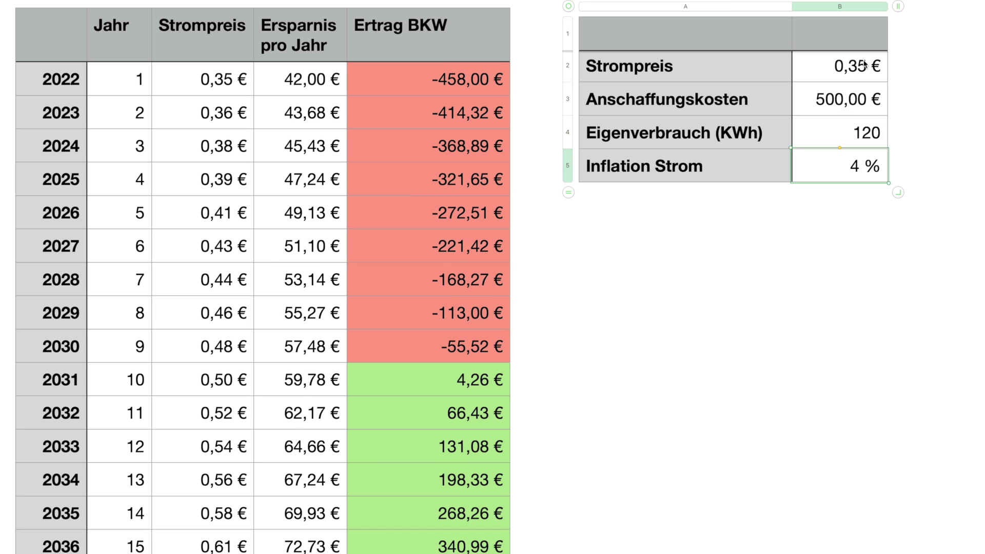
Set the Anschaffungskosten in the parameter table to 800 €, keeping the Eigenverbrauch at 120 KWh.
{"action": "left_click", "coordinate": [815, 101]}
{"action": "left_click", "coordinate": [816, 101]}
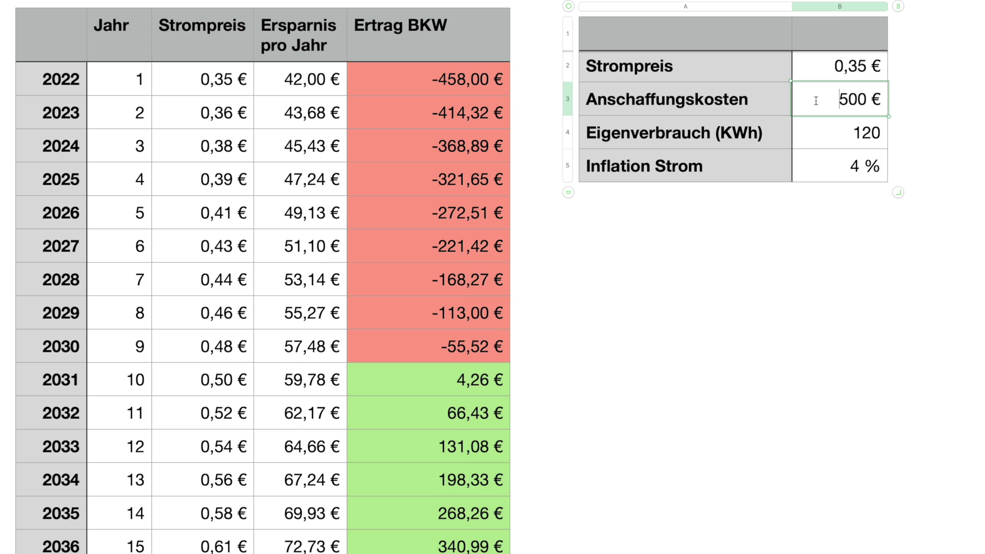
{"action": "left_click_drag", "start_coordinate": [845, 100], "coordinate": [838, 102]}
{"action": "type", "text": "8"}
{"action": "key", "text": "Return"}
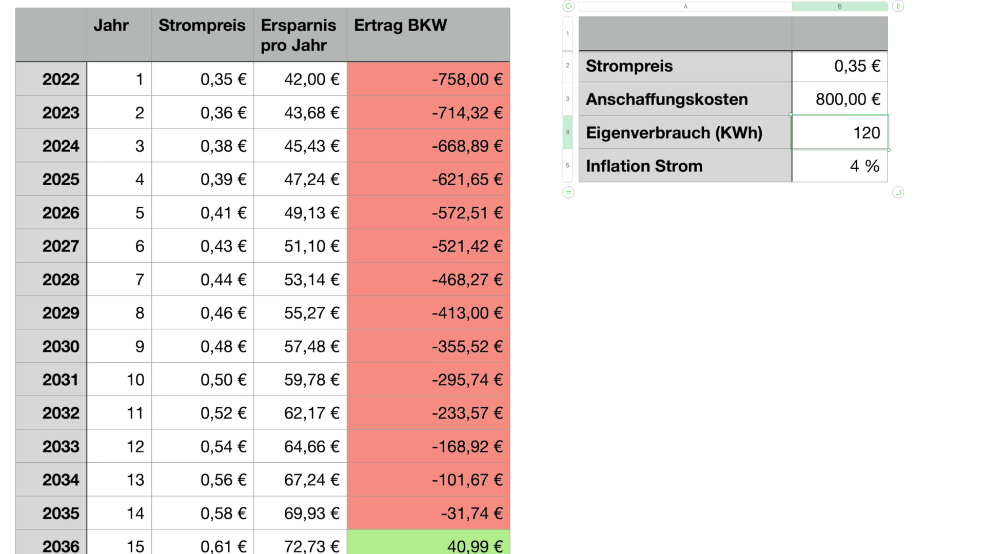
Raise the Eigenverbrauch (KWh) in the parameter table to 150.
{"action": "double_click", "coordinate": [875, 133]}
{"action": "left_click", "coordinate": [873, 133]}
{"action": "key", "text": "BackSpace"}
{"action": "type", "text": "5"}
{"action": "key", "text": "Return"}
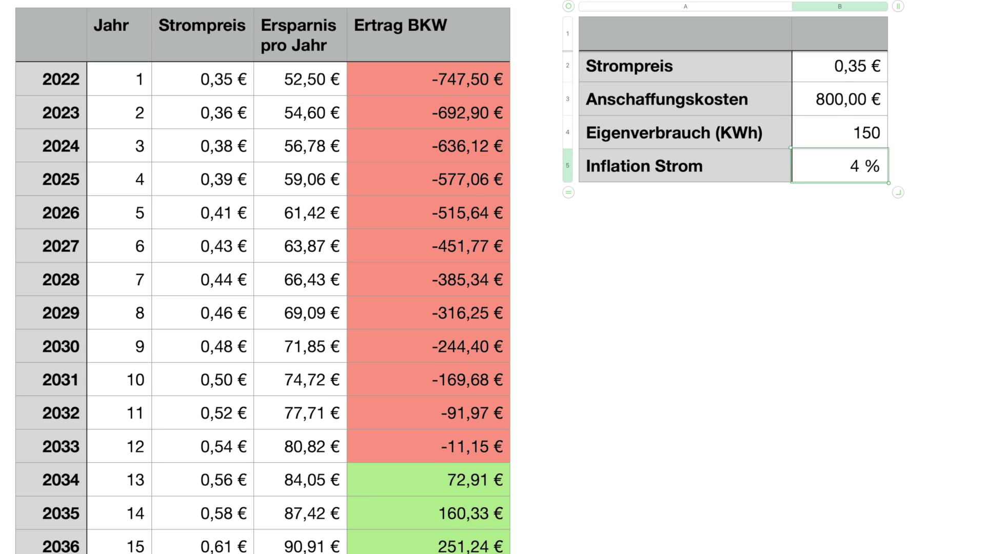
Raise the Eigenverbrauch (KWh) in the parameter table to 180.
{"action": "left_click", "coordinate": [875, 134]}
{"action": "left_click", "coordinate": [874, 133]}
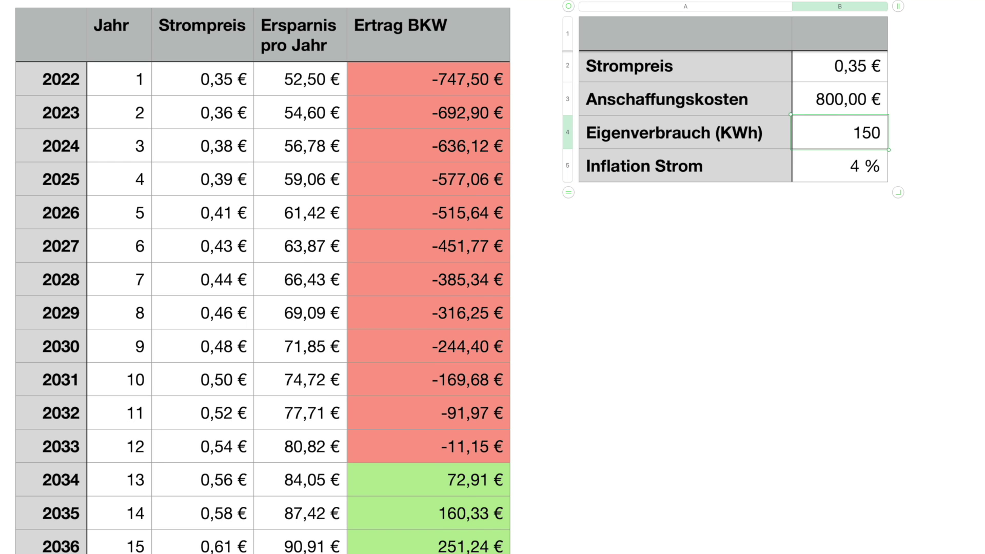
{"action": "key", "text": "BackSpace"}
{"action": "type", "text": "8"}
{"action": "key", "text": "Return"}
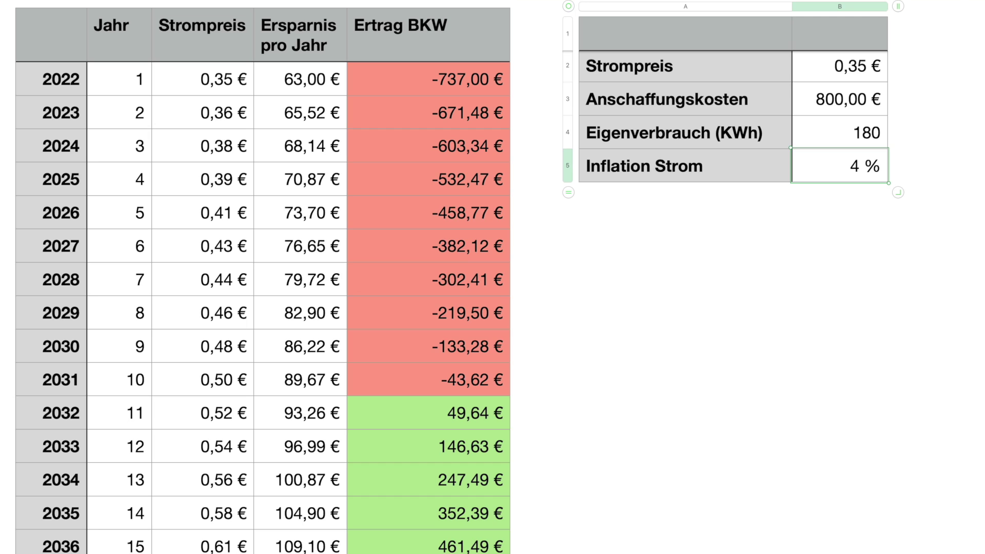